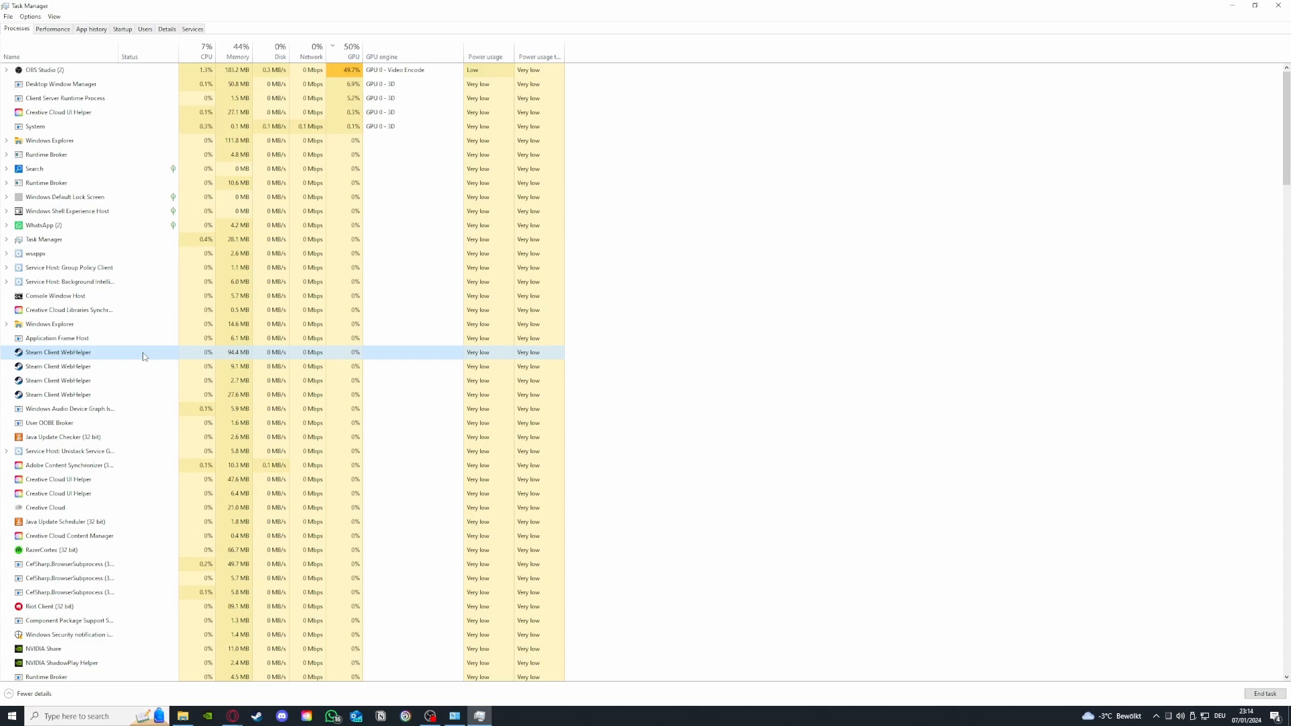
End the selected Steam Client WebHelper process
right_click(143, 356)
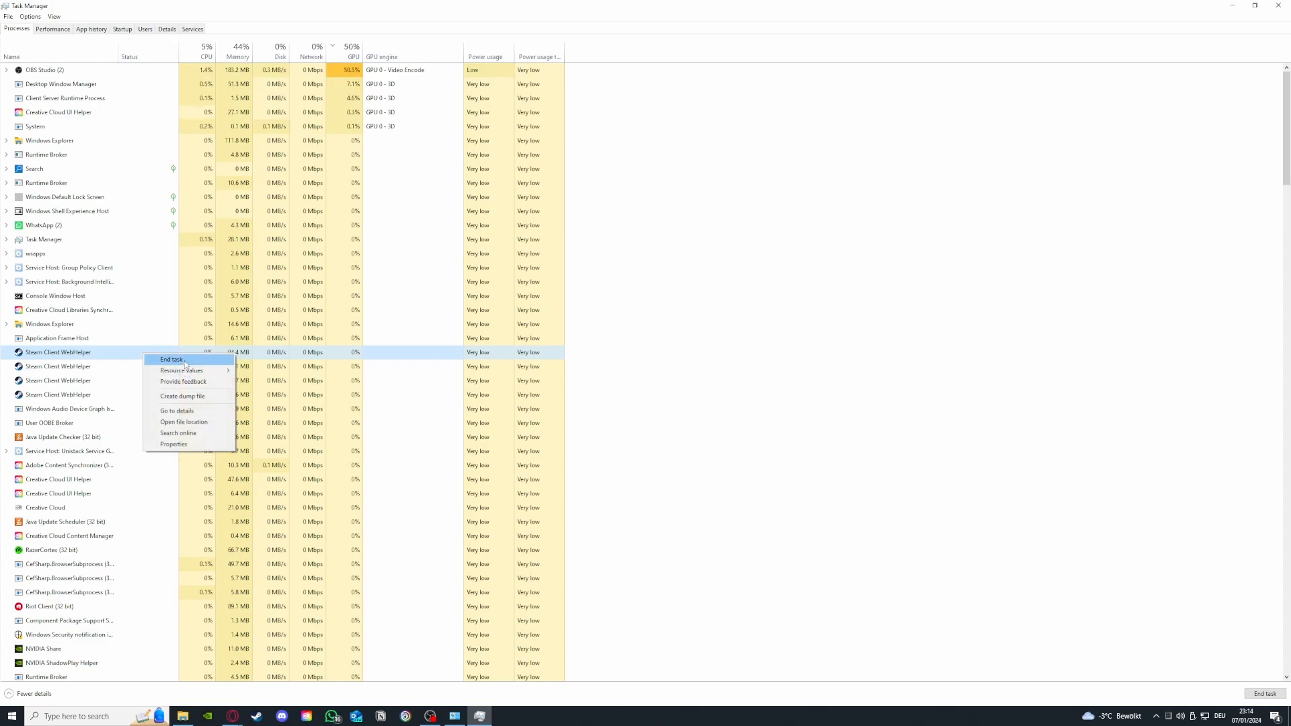
left_click(172, 360)
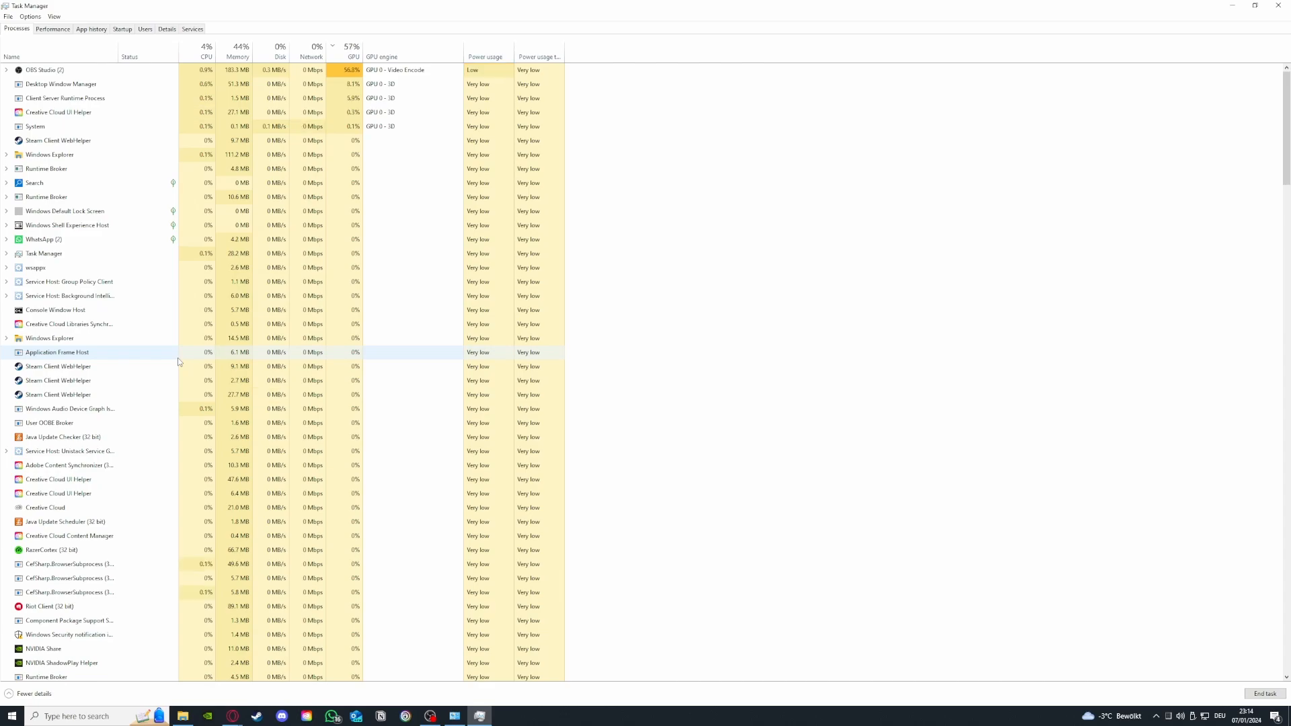
Review the CPU and GPU performance graphs and look through the list of running processes
left_click(67, 30)
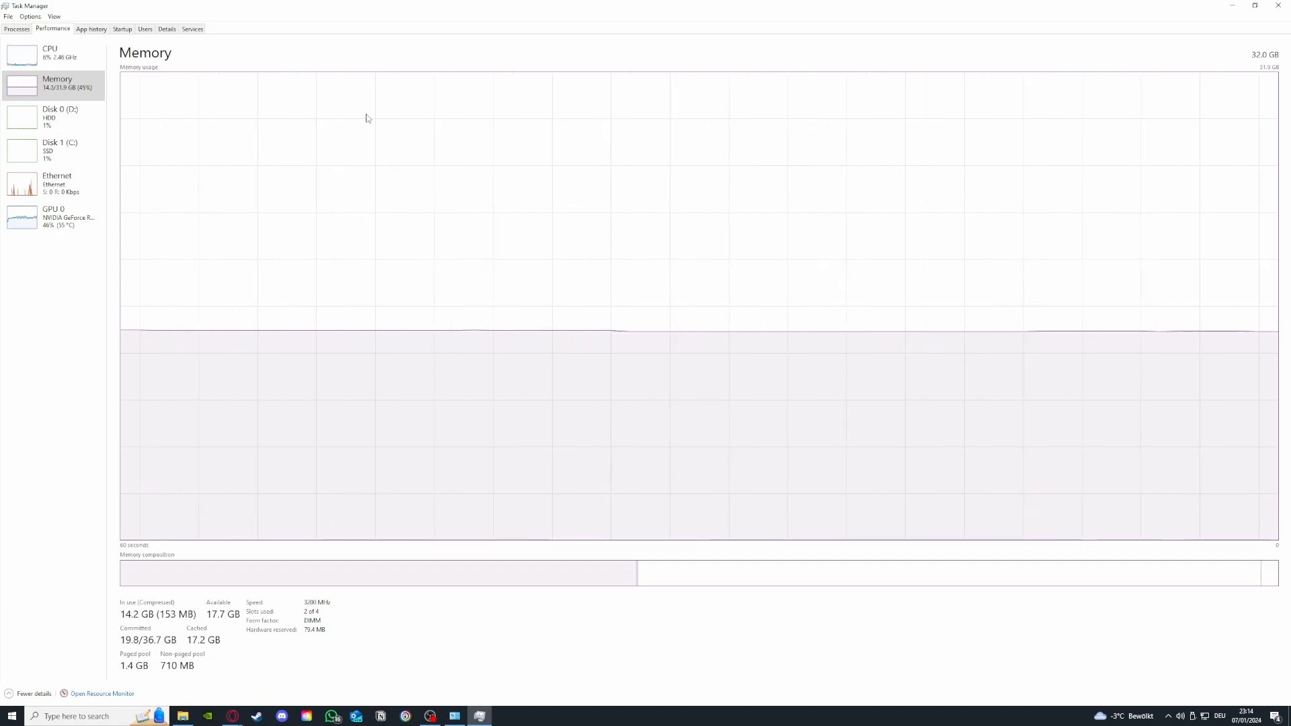
left_click(49, 67)
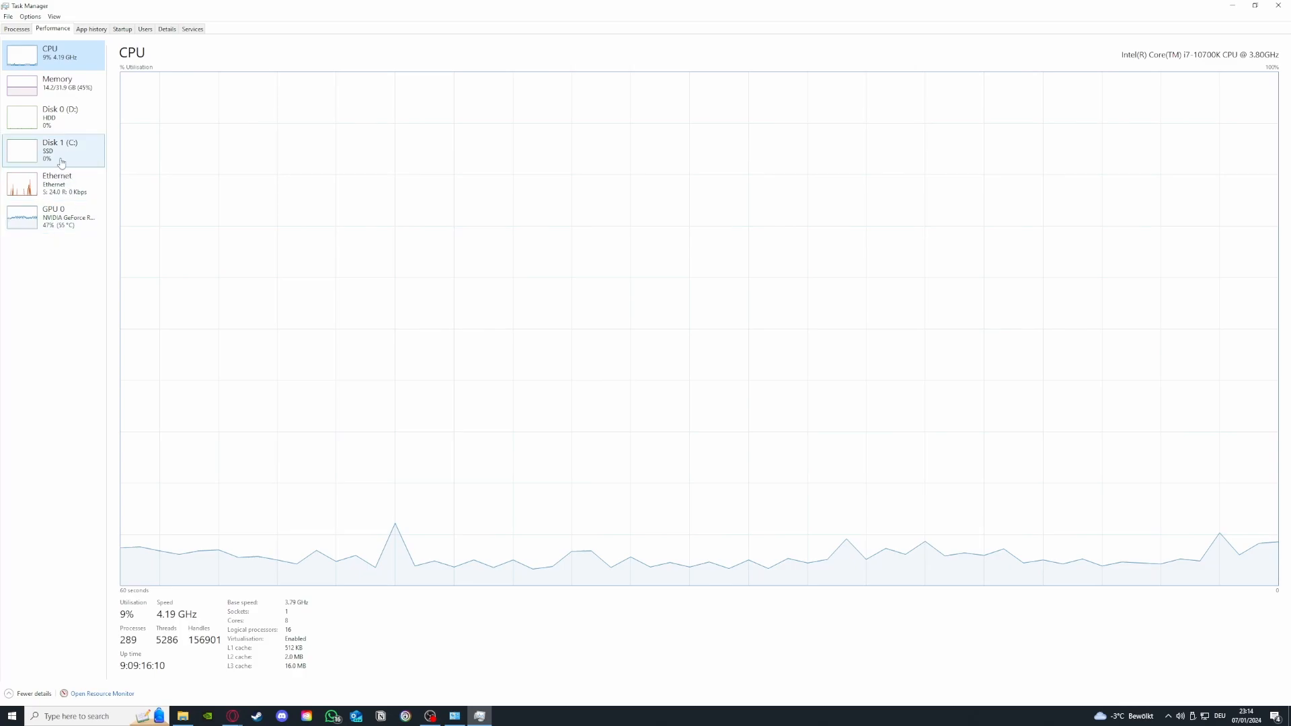
left_click(54, 216)
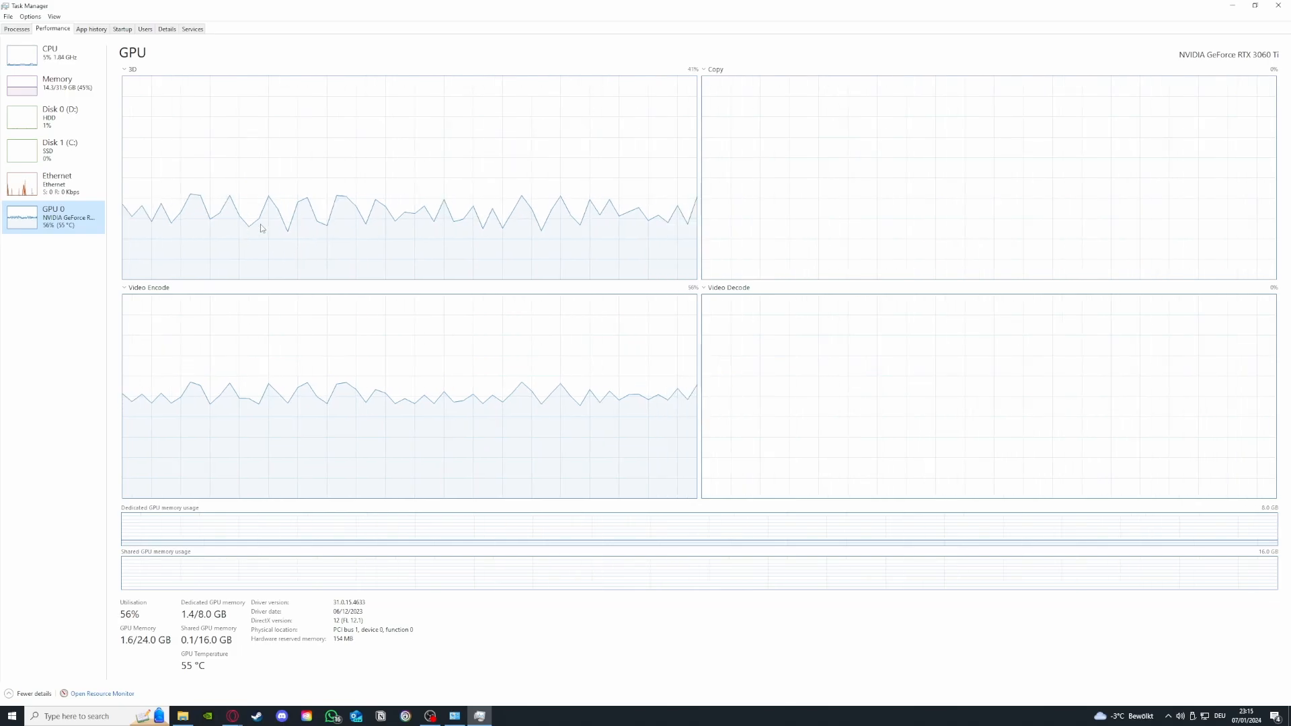
left_click(16, 29)
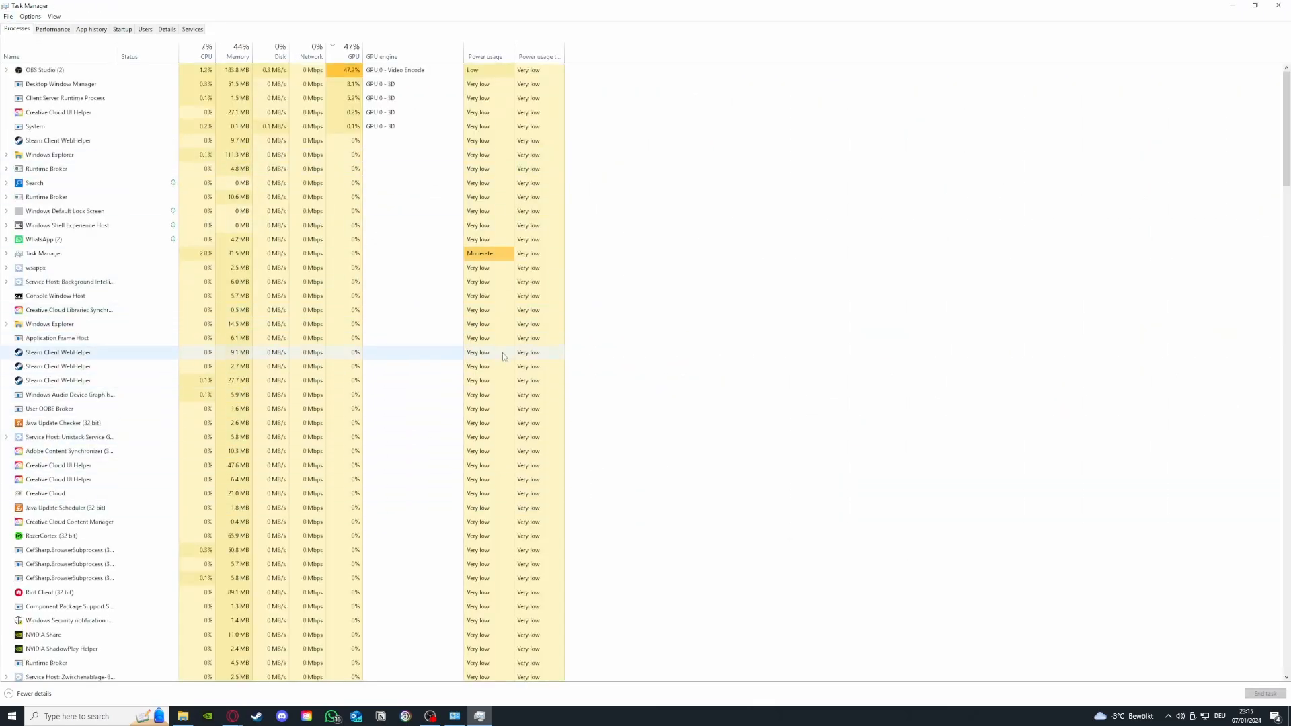
scroll(139, 373, "down", 2)
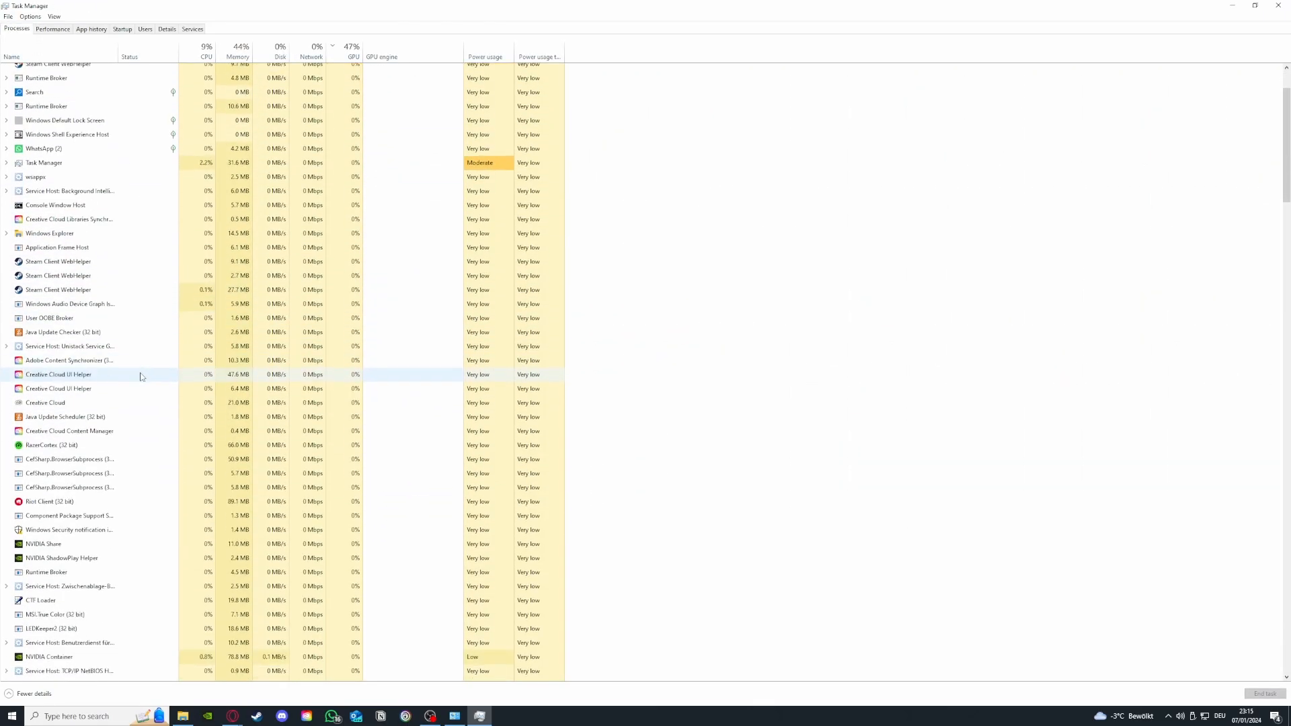
scroll(155, 374, "up", 2)
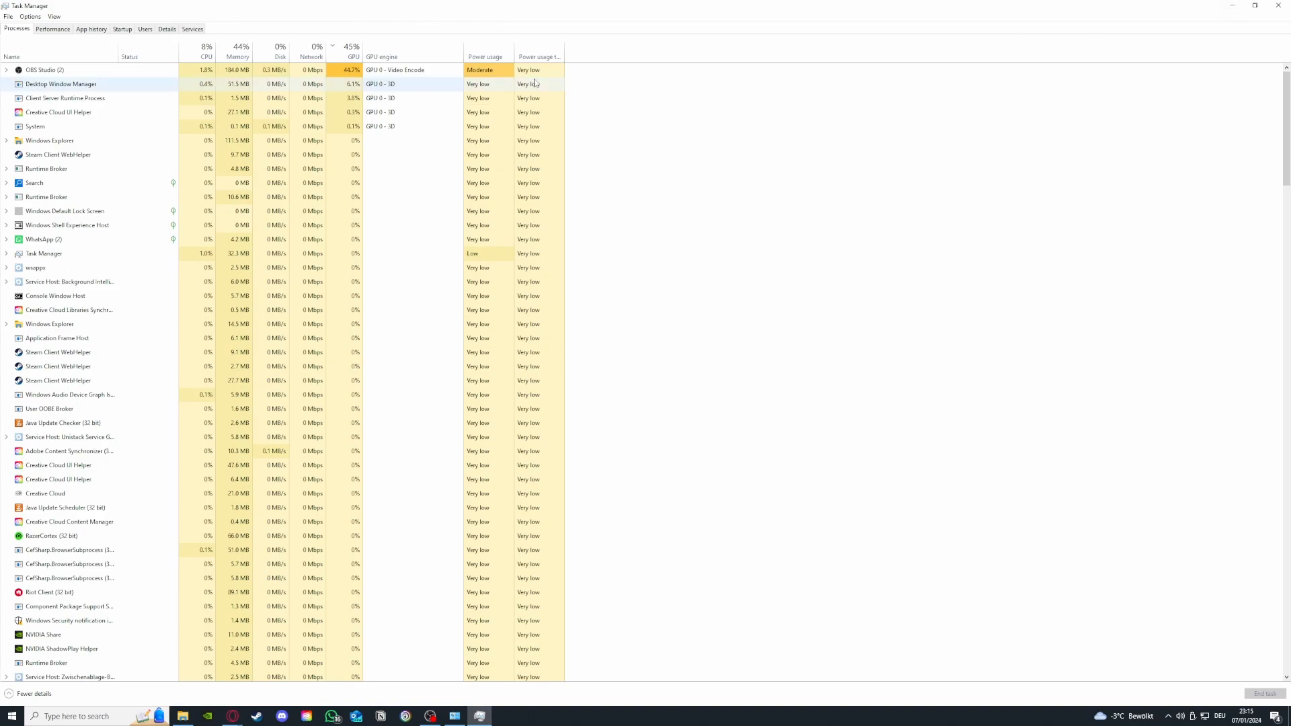
Show the list of startup programs and bring up the available actions for Parsec
left_click(94, 30)
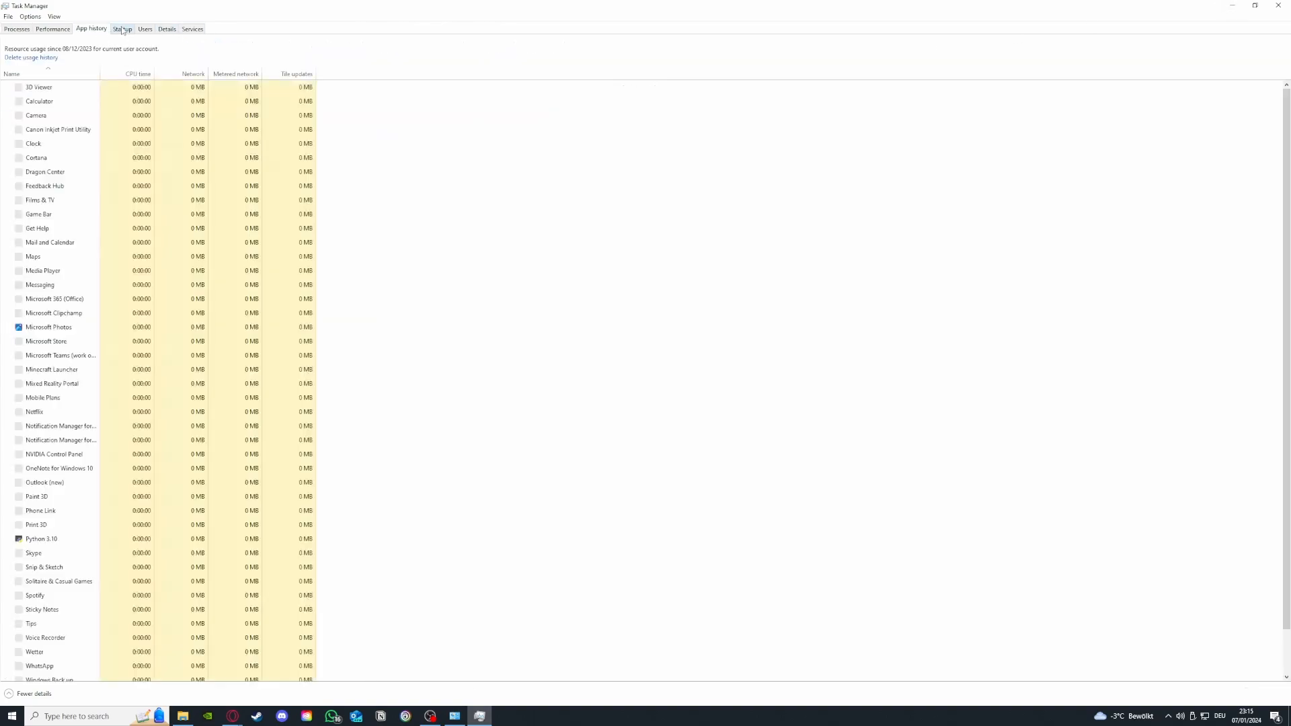
key("Right")
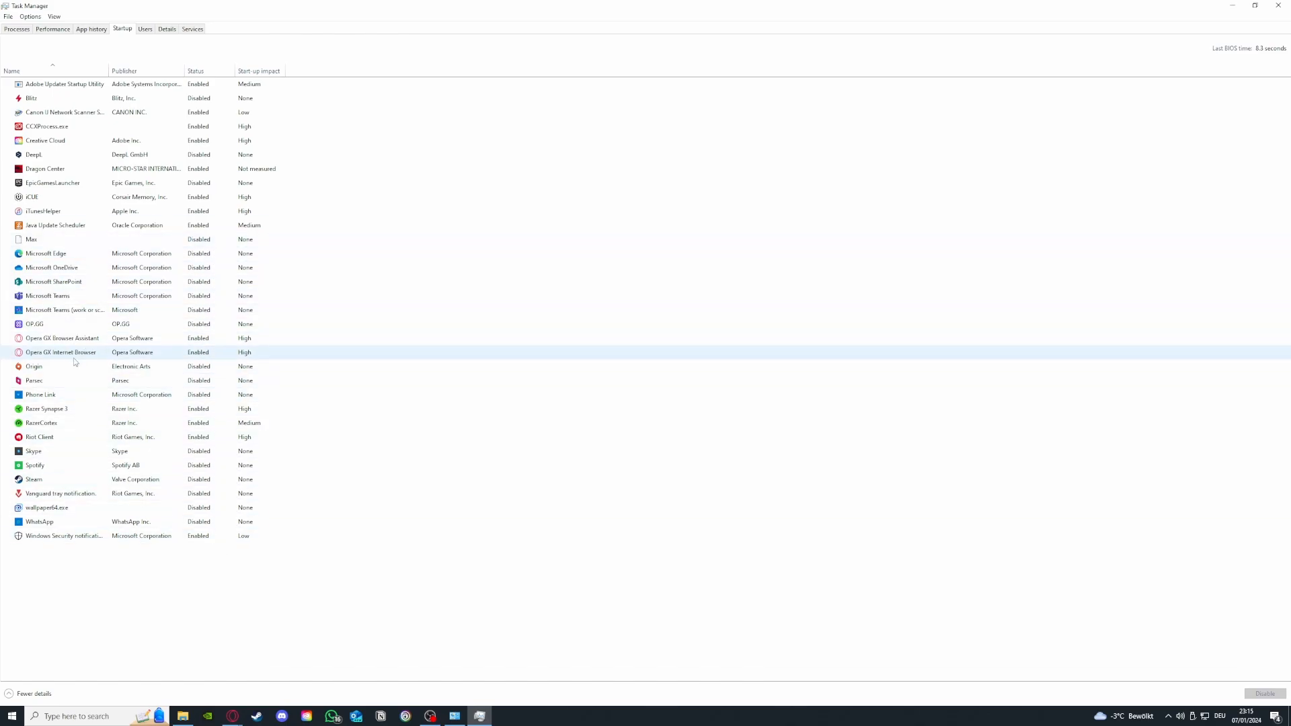
left_click(69, 380)
right_click(84, 382)
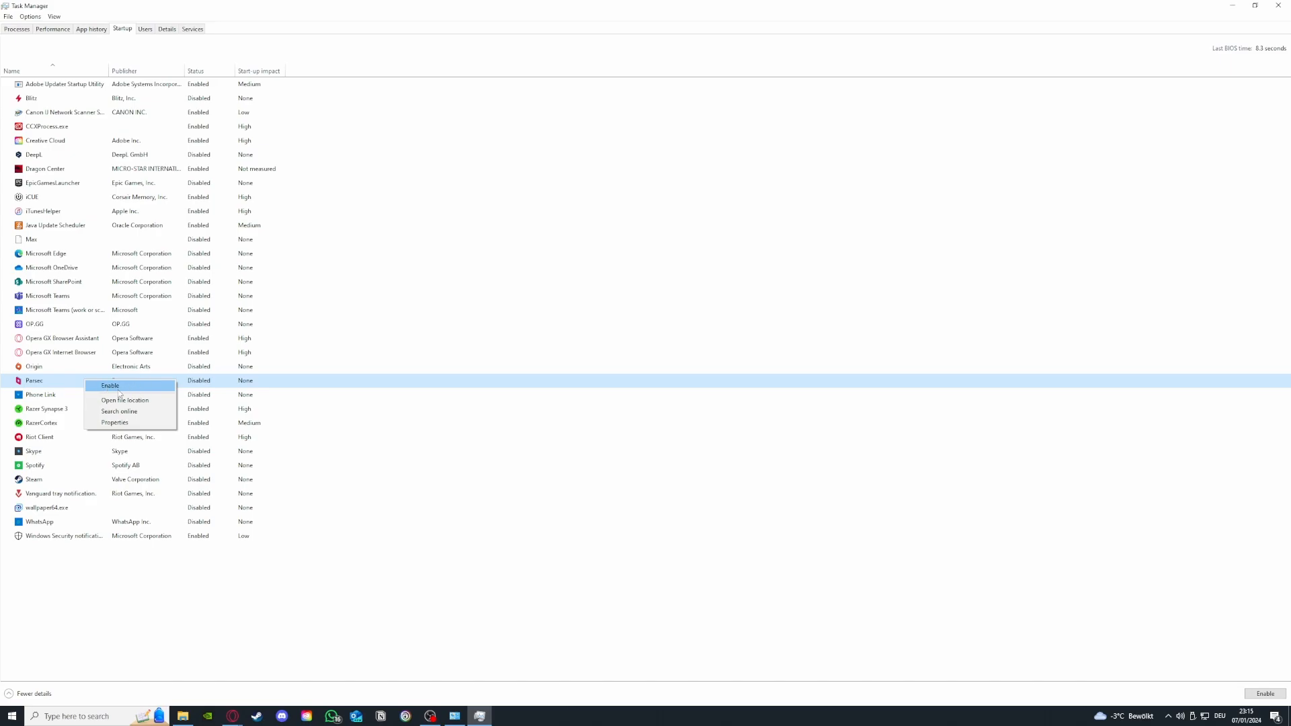
Bring up the startup actions for iCUE, including Disable, and close Task Manager
left_click(121, 200)
right_click(76, 201)
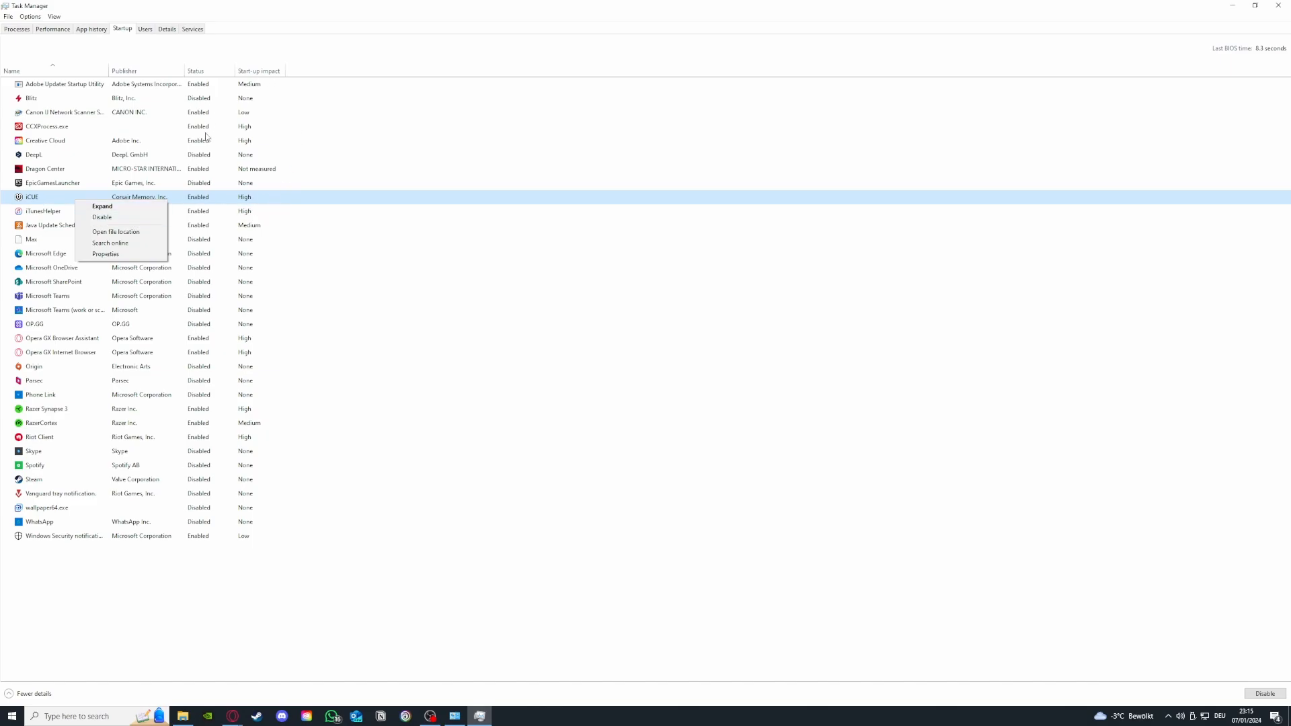
left_click(137, 218)
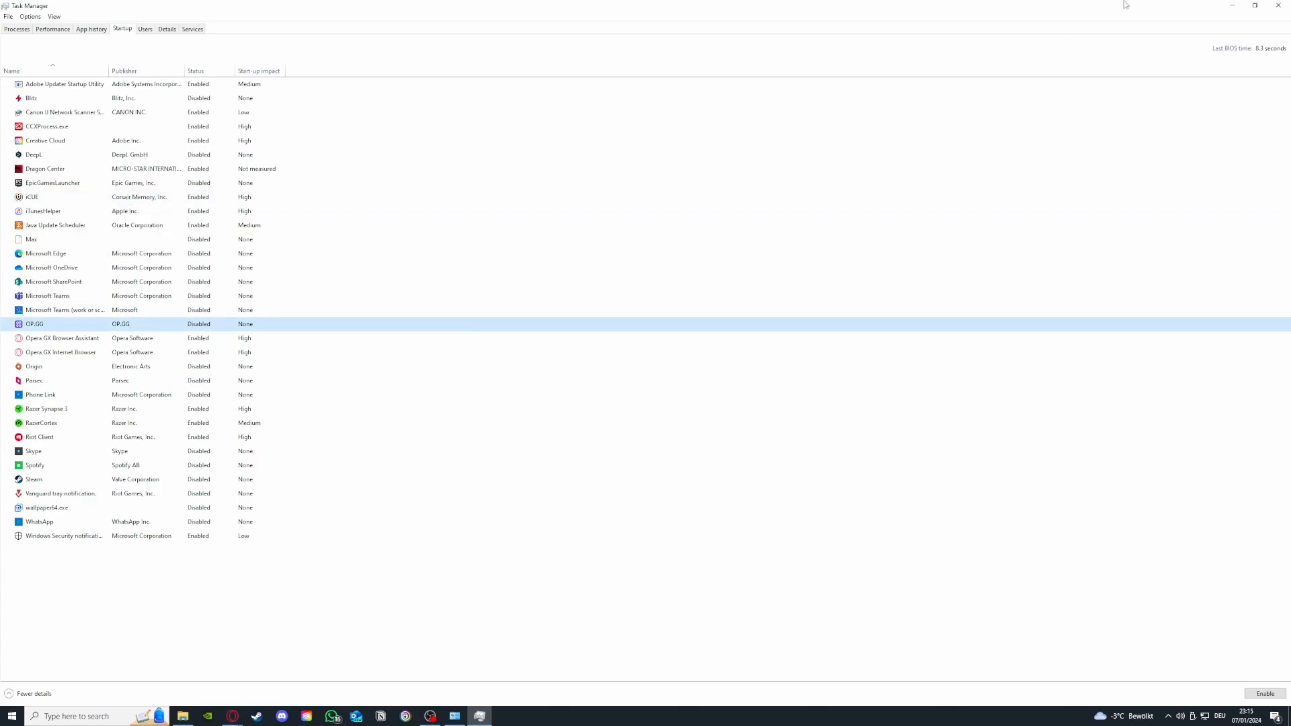
left_click(1278, 6)
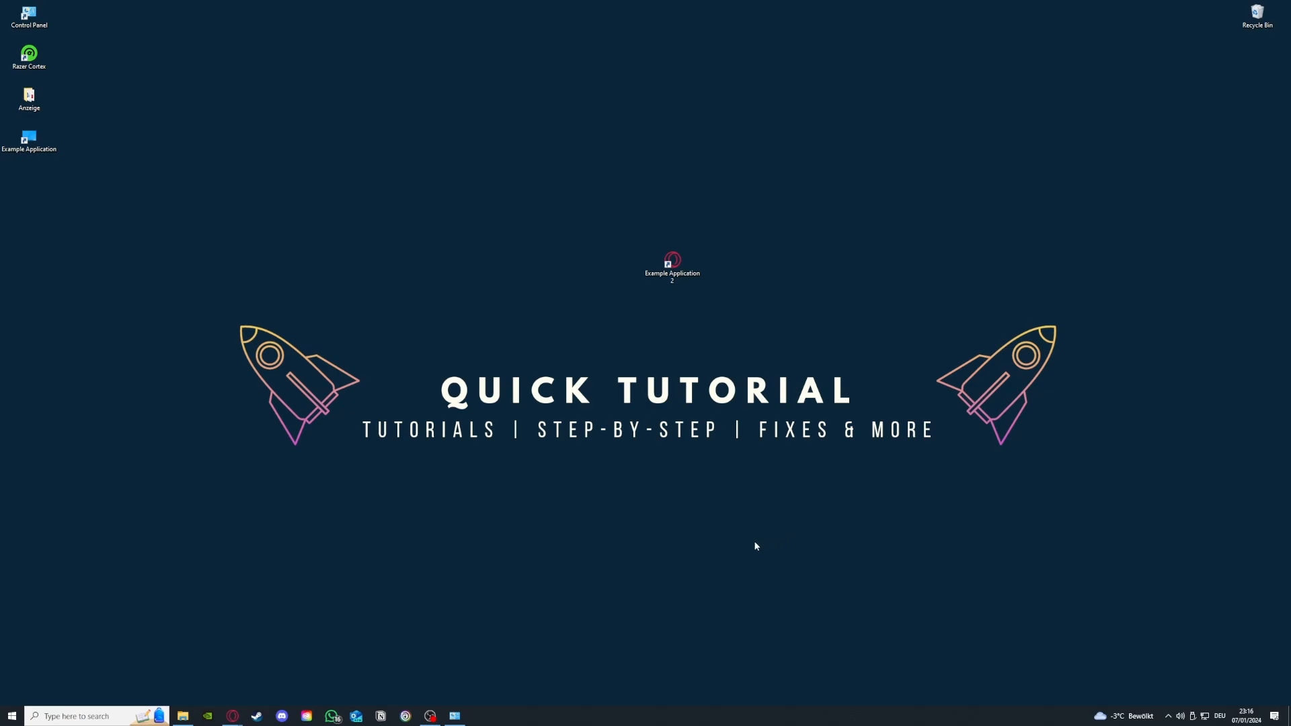
Reopen Task Manager from the desktop and enlarge its window to show all the process columns
right_click(587, 724)
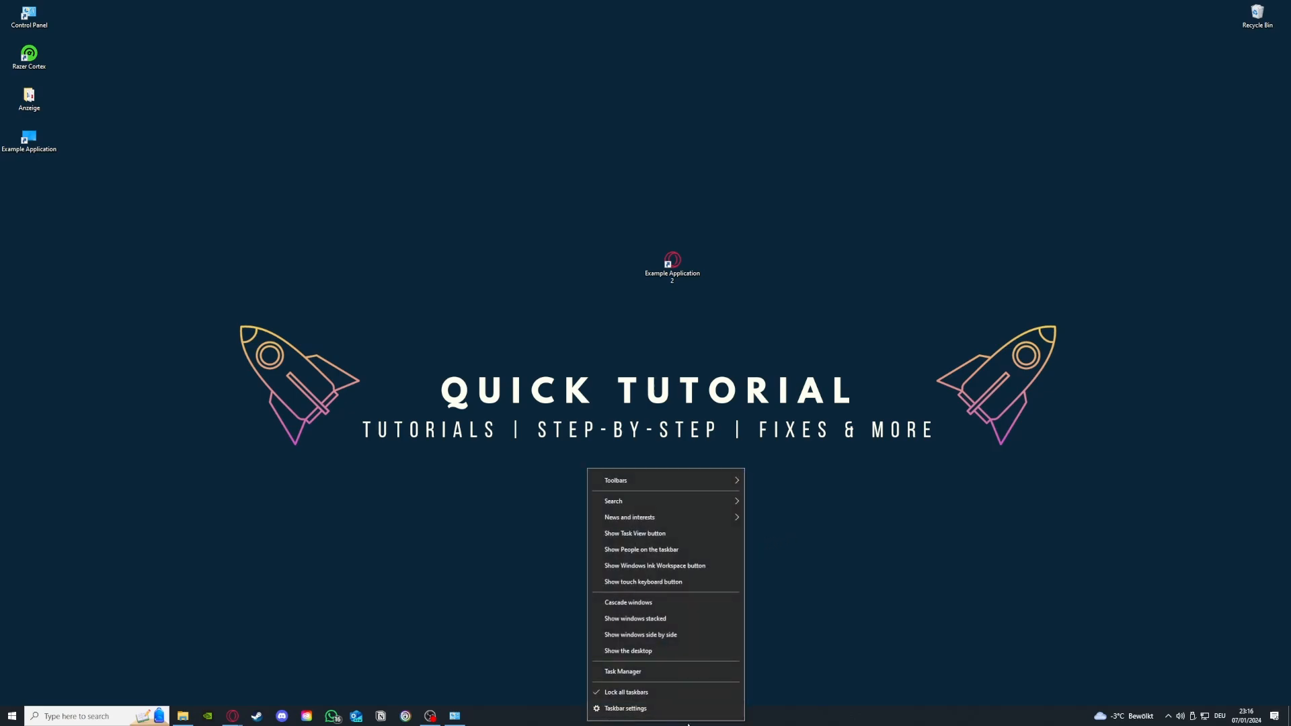
left_click(630, 672)
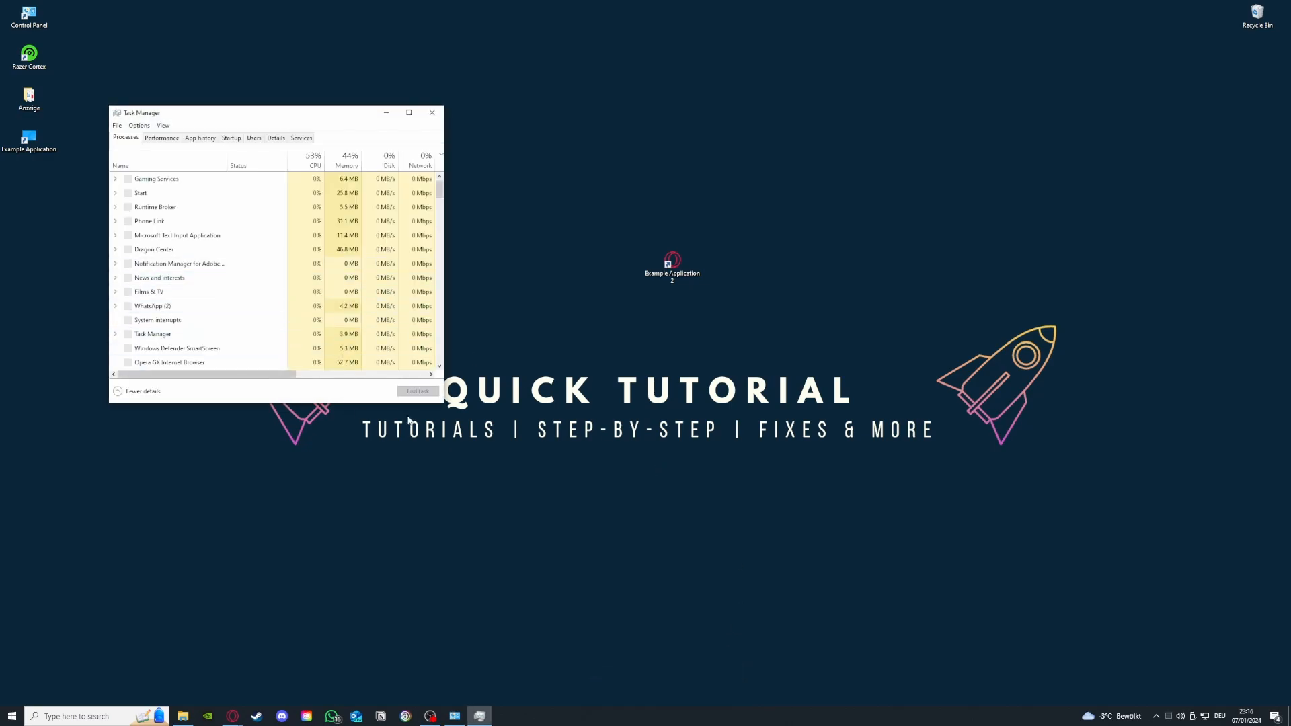
left_click_drag(438, 405, 839, 574)
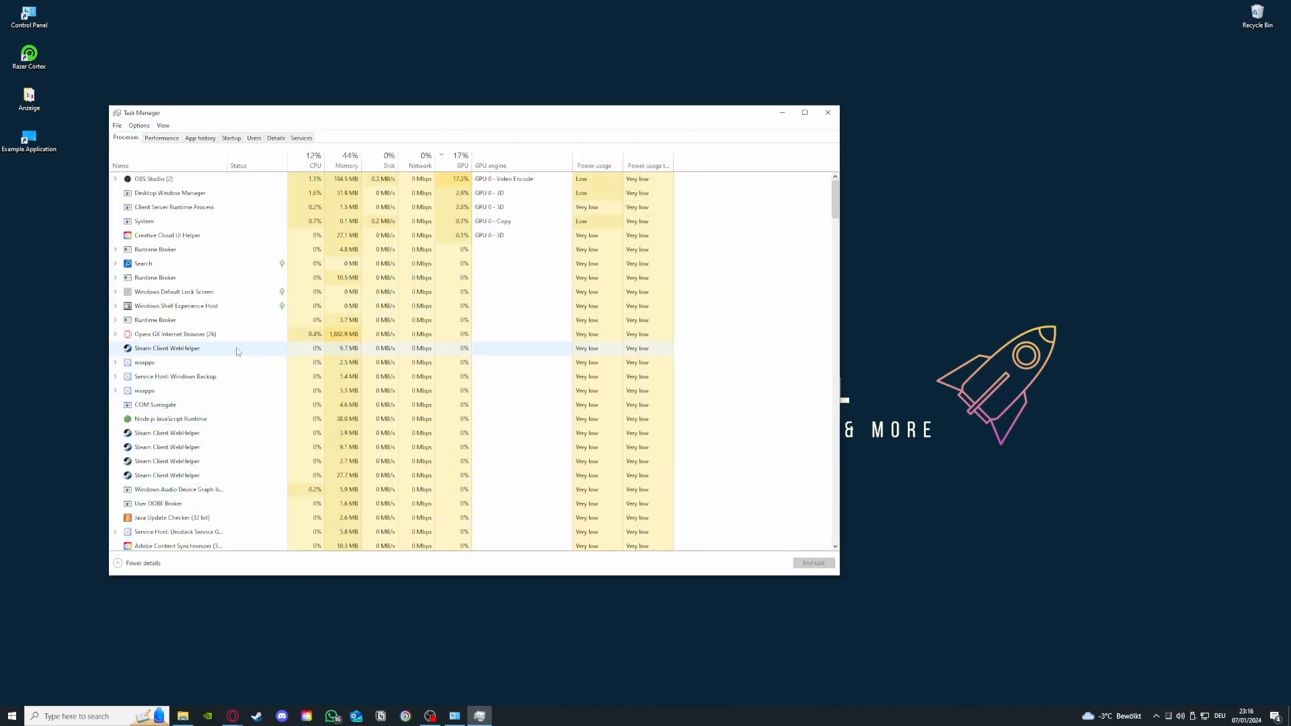
Go through the Steam Client WebHelper processes one at a time and close Task Manager
left_click(279, 349)
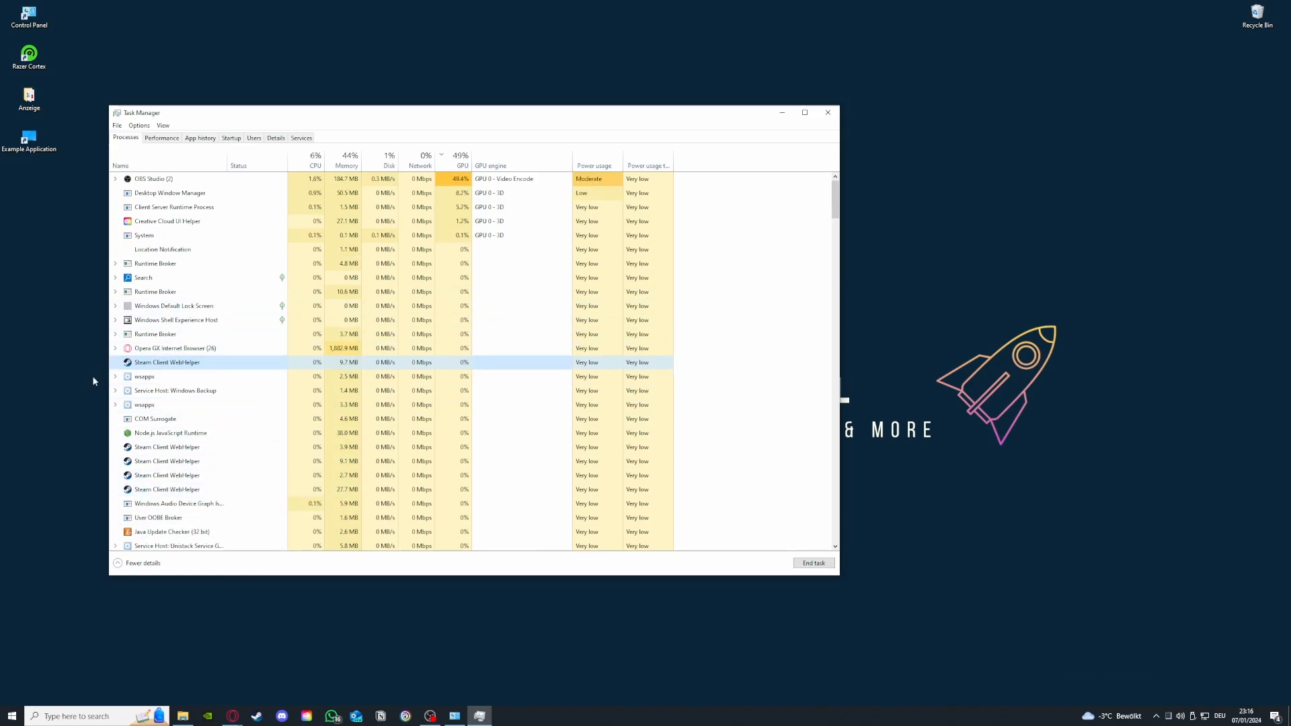
scroll(146, 425, "down", 3)
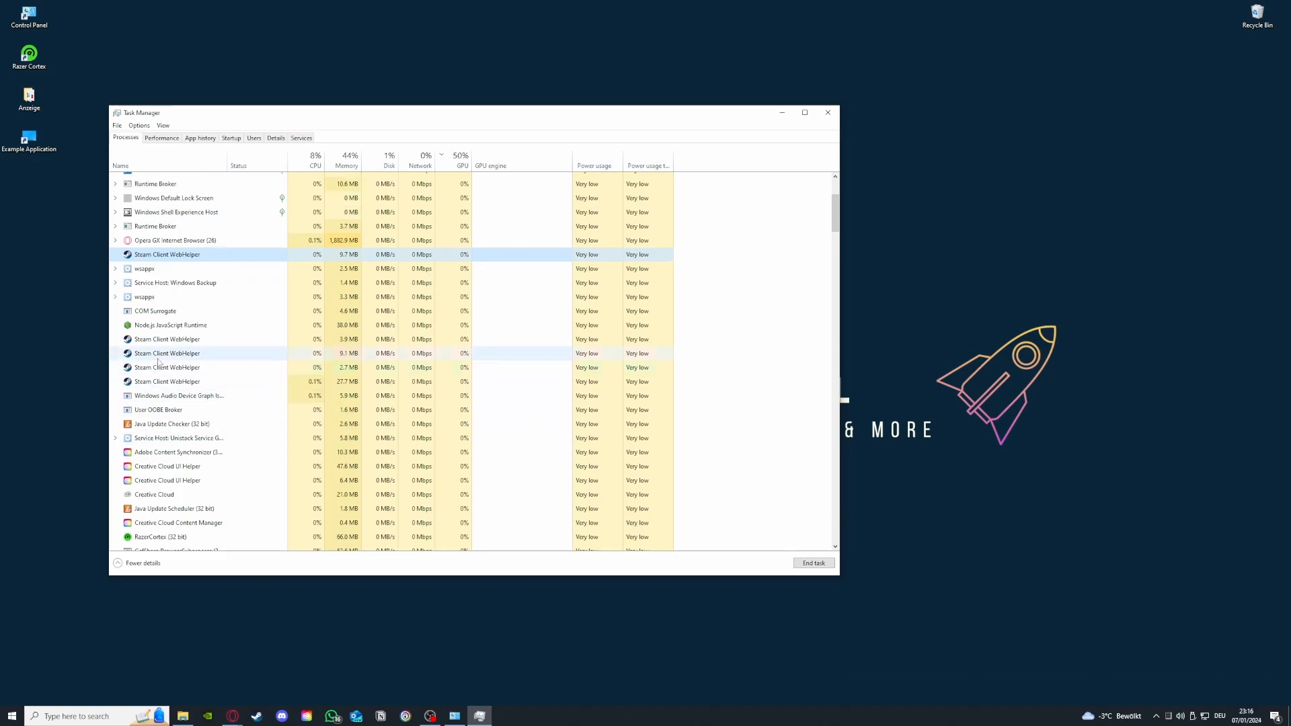
left_click(154, 339)
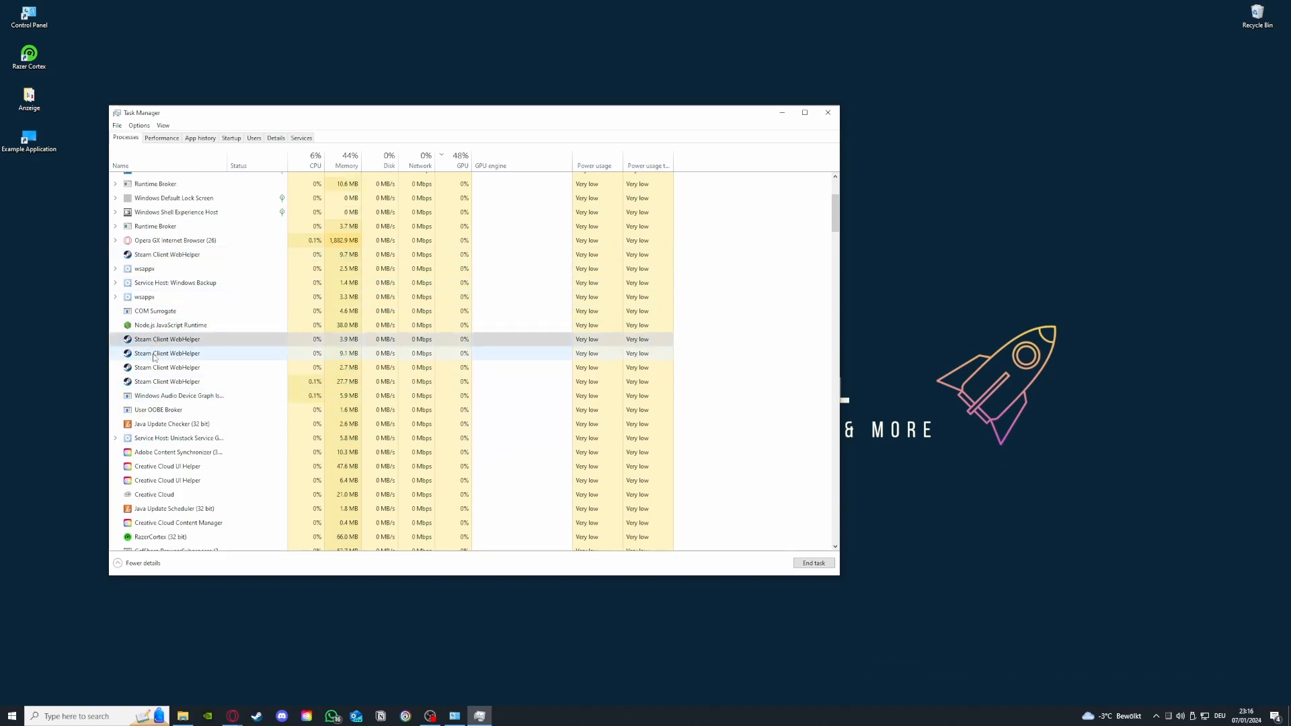
left_click(155, 353)
left_click(157, 368)
left_click(160, 382)
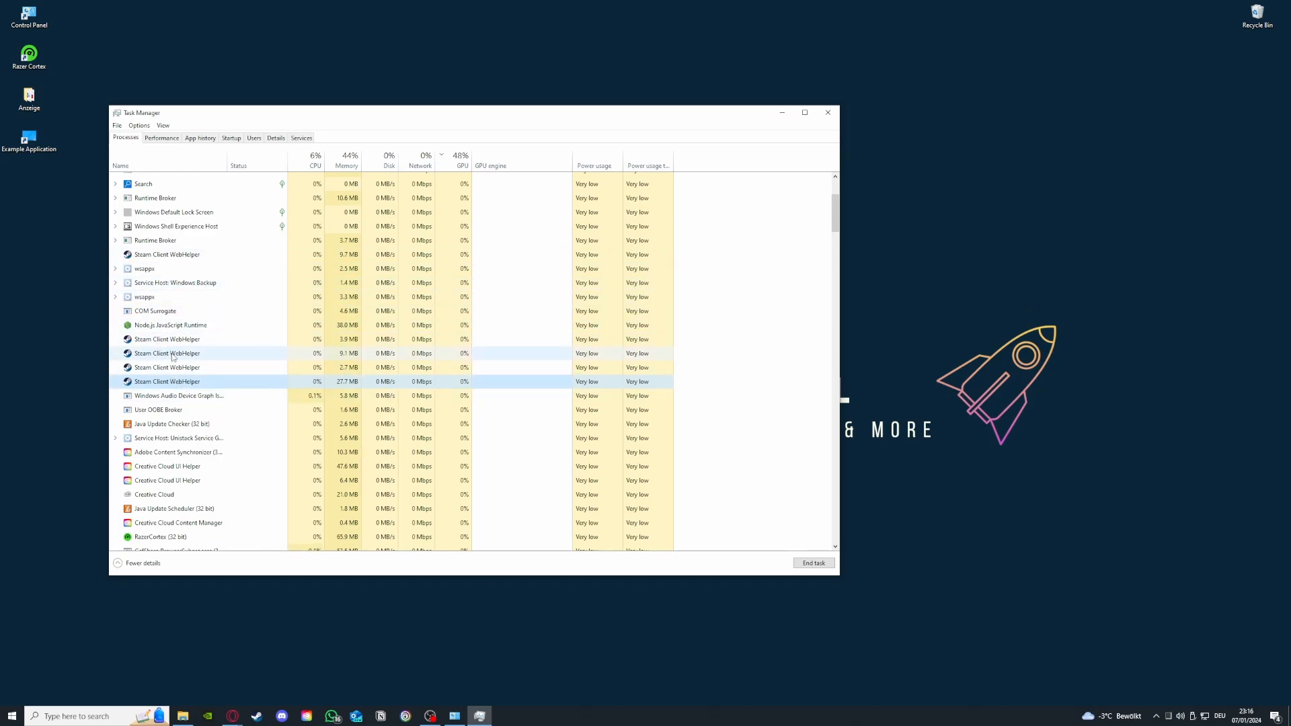
left_click(826, 109)
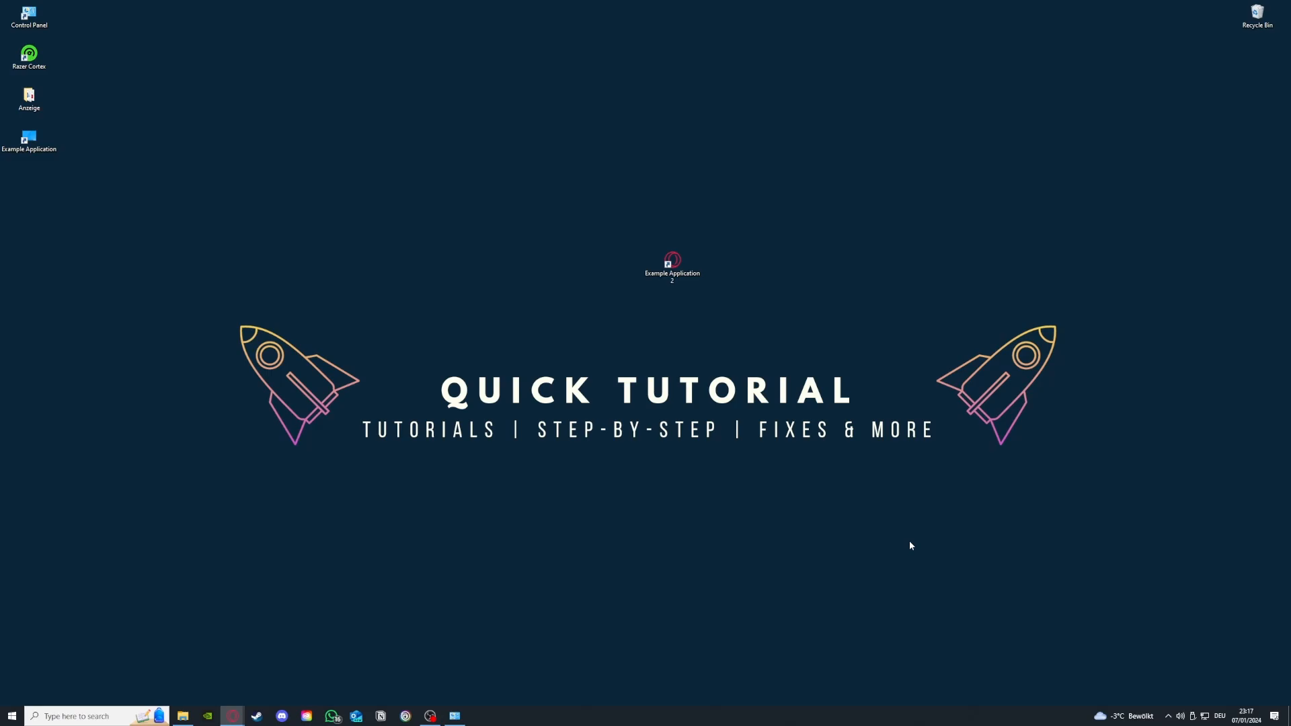
Switch to Control Panel's System and Security page, open Administrative Tools and place its window beside the Control Panel window
left_click(454, 715)
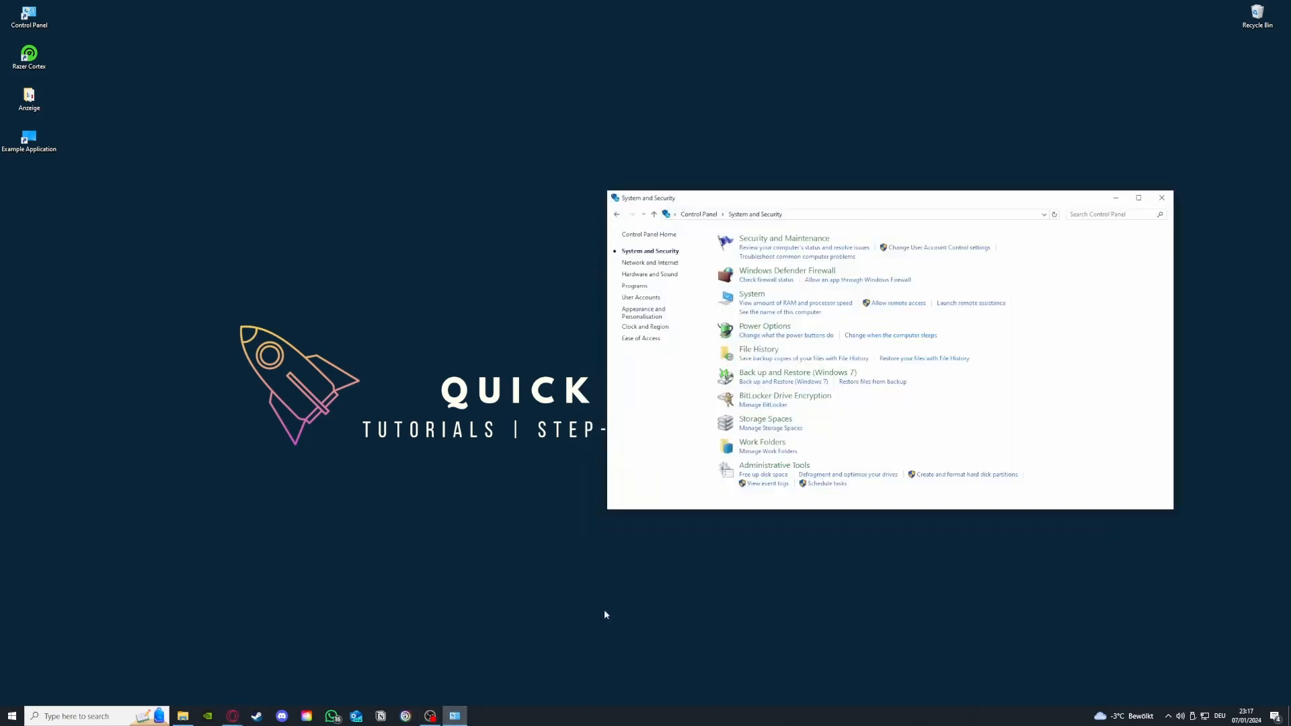
mouse_move(767, 468)
left_mouse_down()
mouse_move(593, 463)
mouse_move(757, 469)
left_mouse_up()
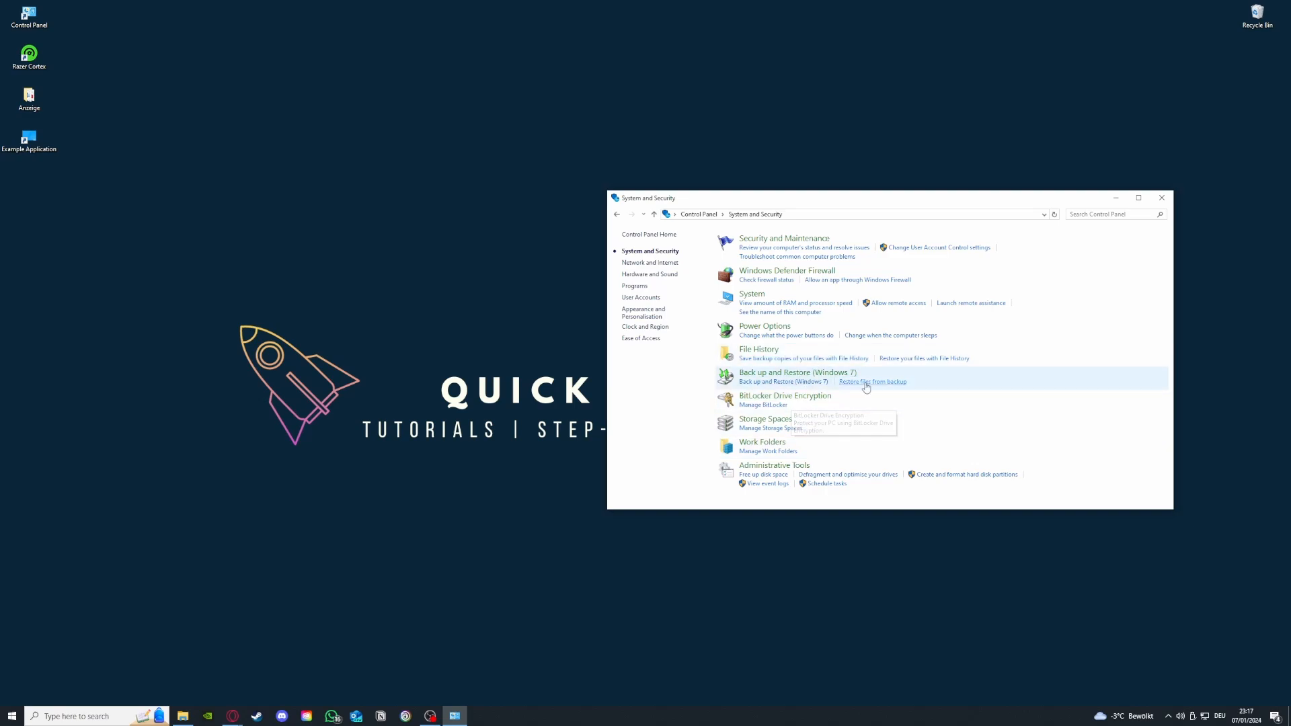
left_click(799, 468)
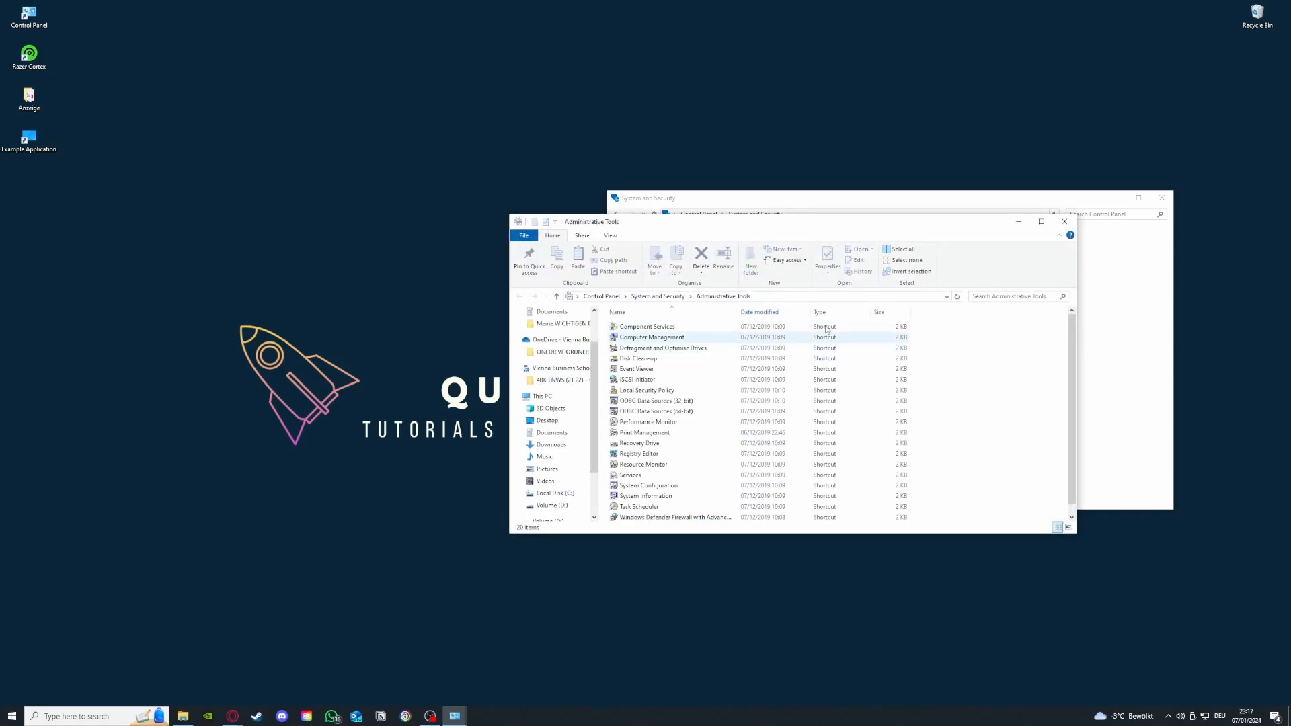
mouse_move(799, 221)
left_mouse_down()
mouse_move(363, 131)
mouse_move(318, 146)
left_mouse_up()
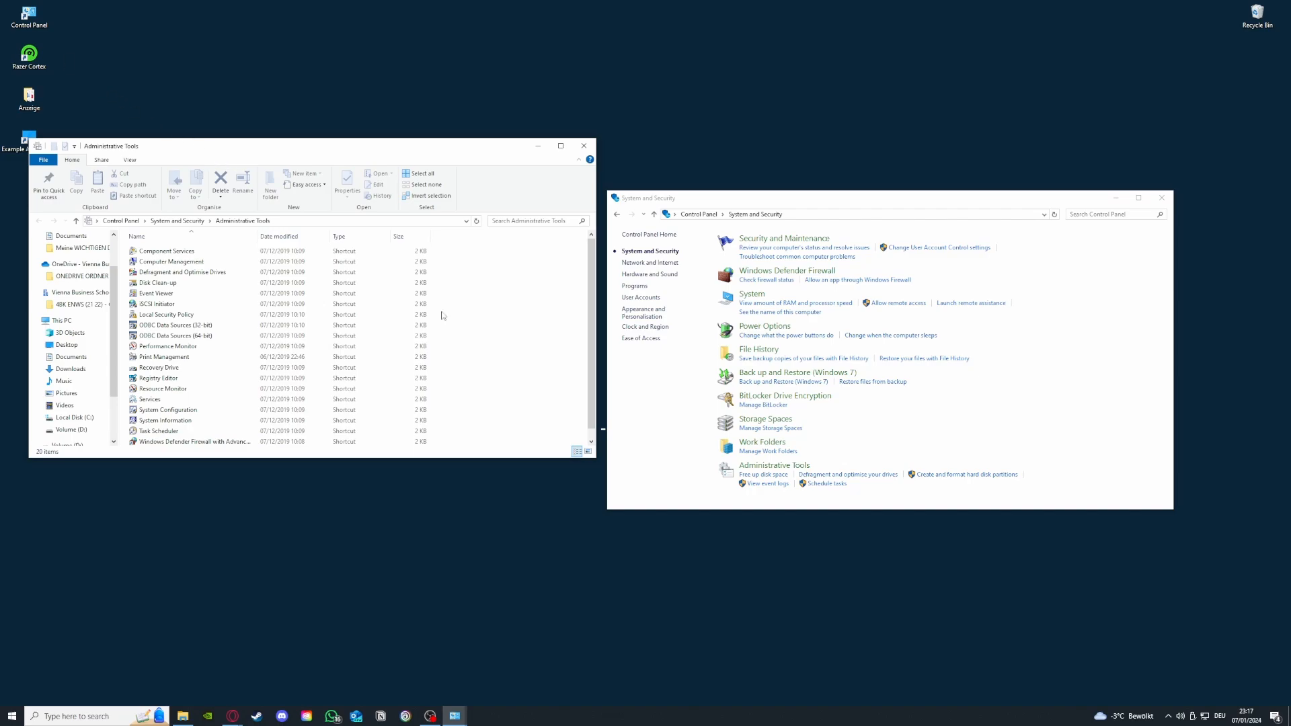
left_click(104, 716)
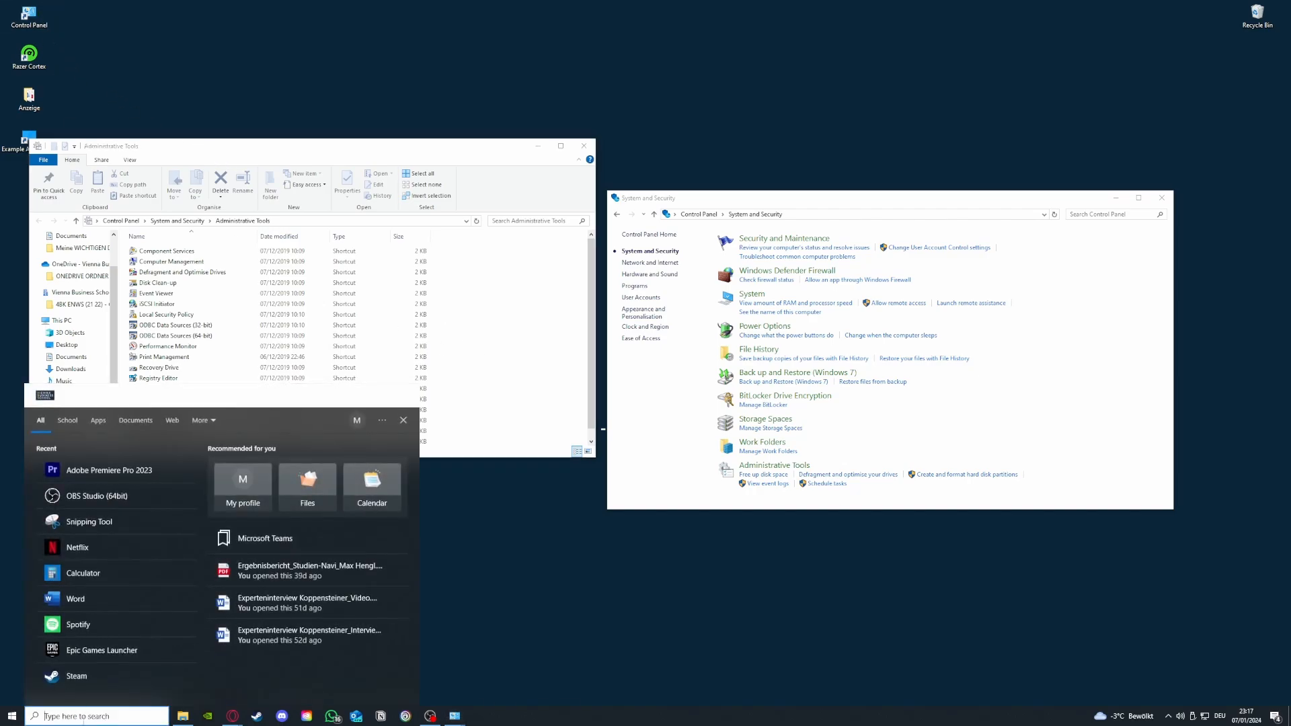
left_click(464, 595)
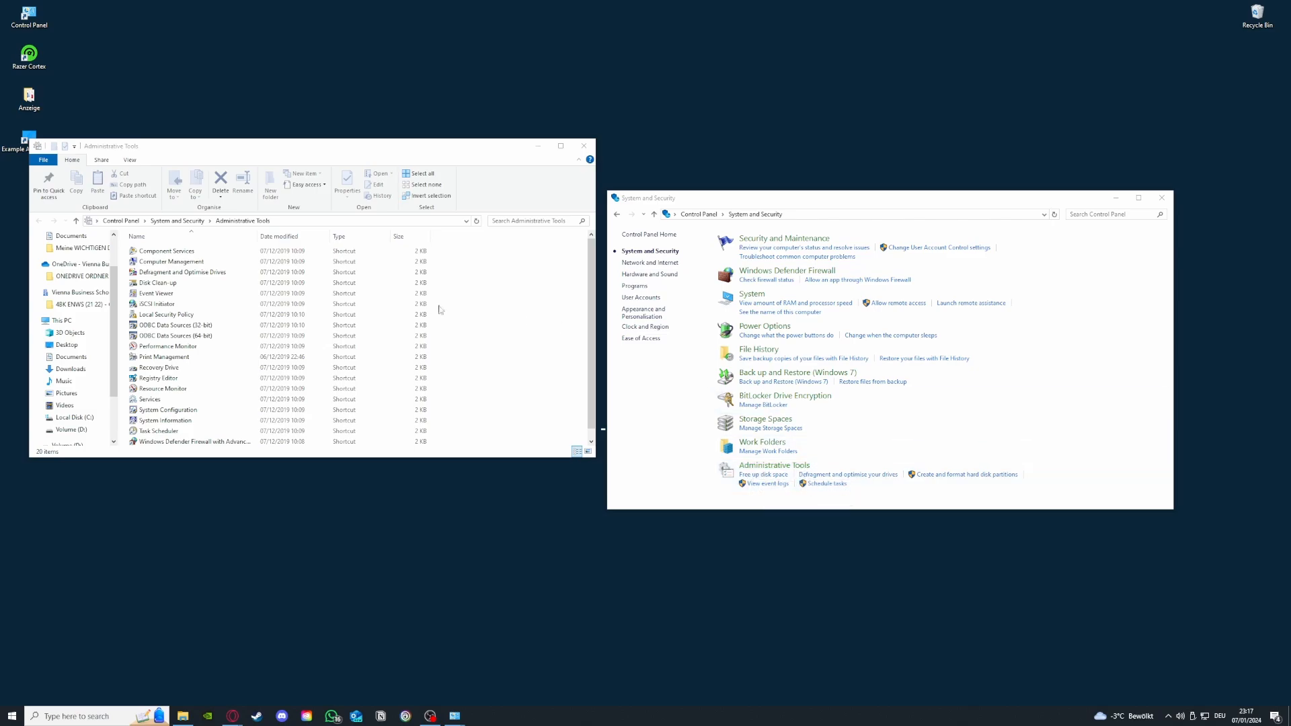
Open Disk Clean-up, choose drive C: without starting a clean-up, and close it together with the Administrative Tools and Control Panel windows
double_click(161, 283)
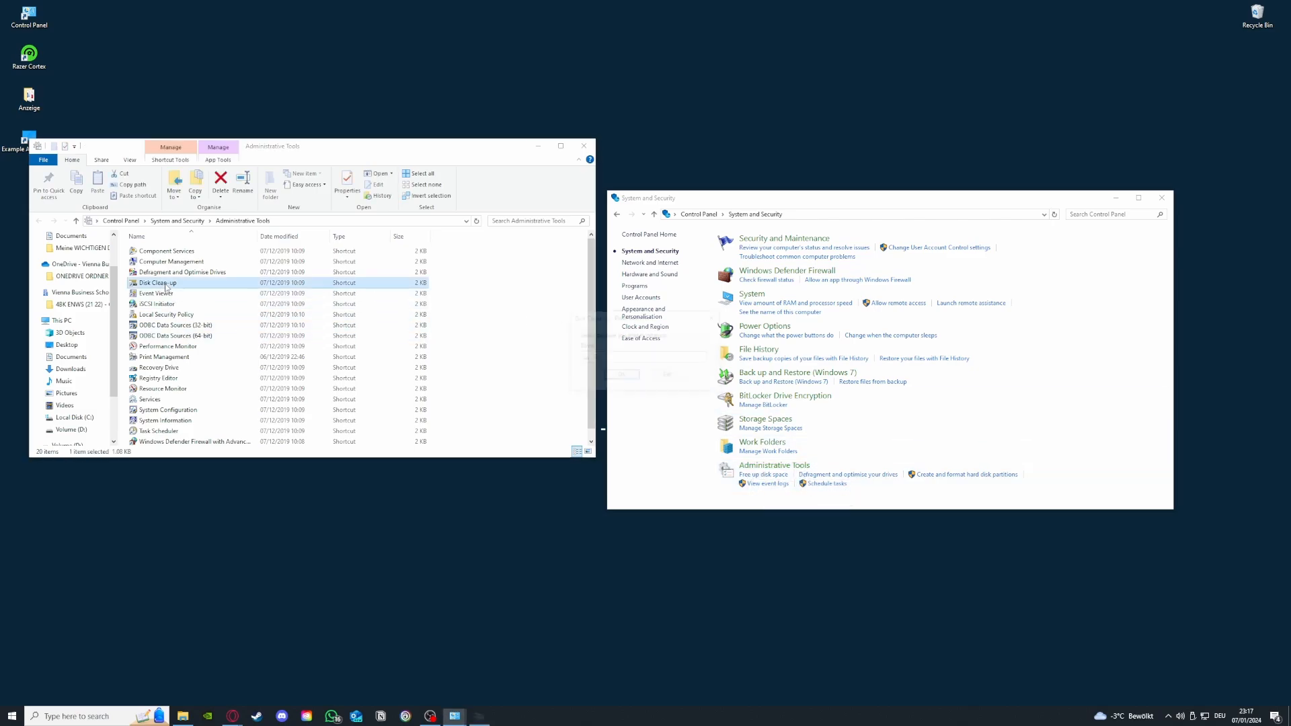
left_click(643, 358)
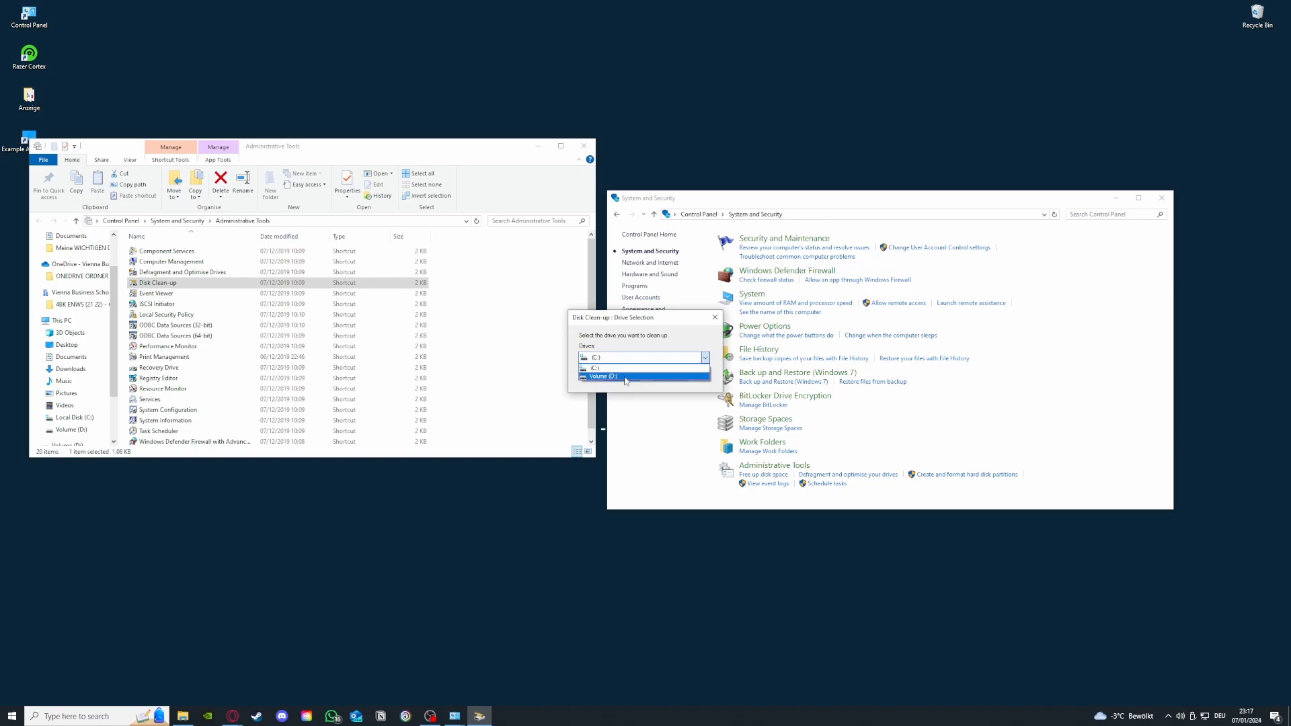
left_click(629, 369)
left_click(715, 321)
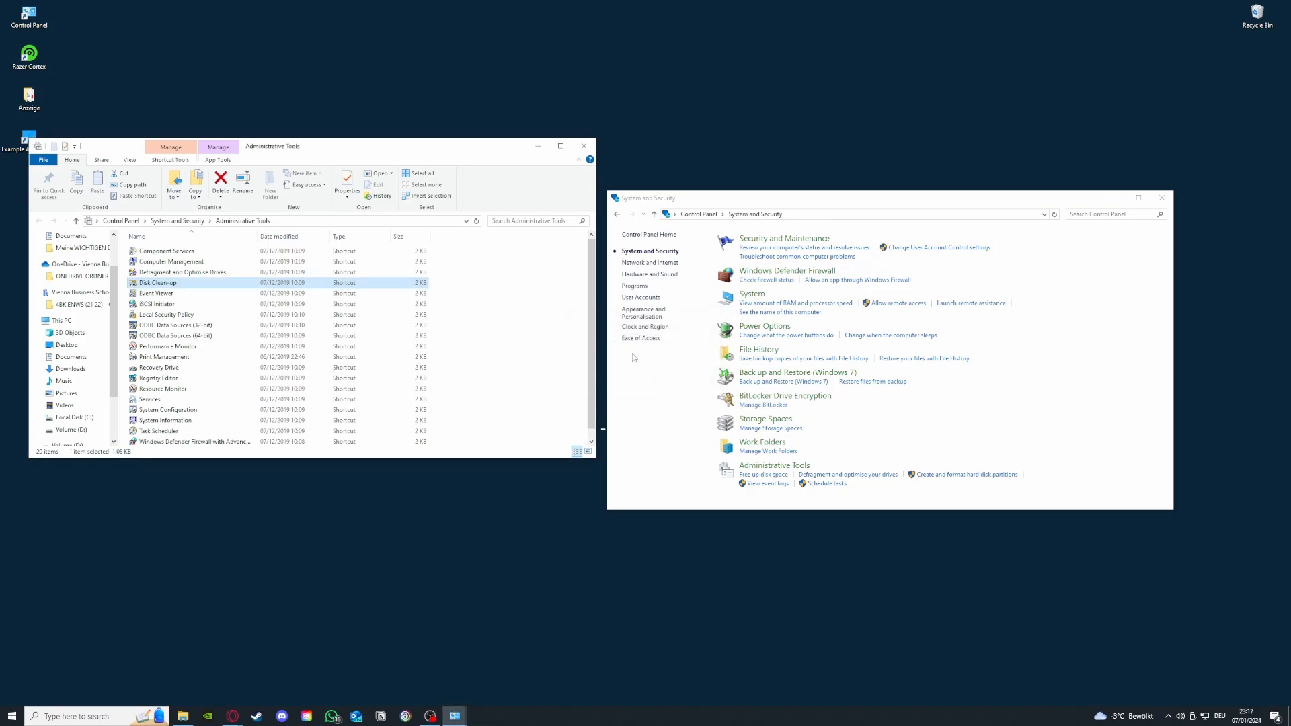
left_click(584, 146)
left_click(1161, 198)
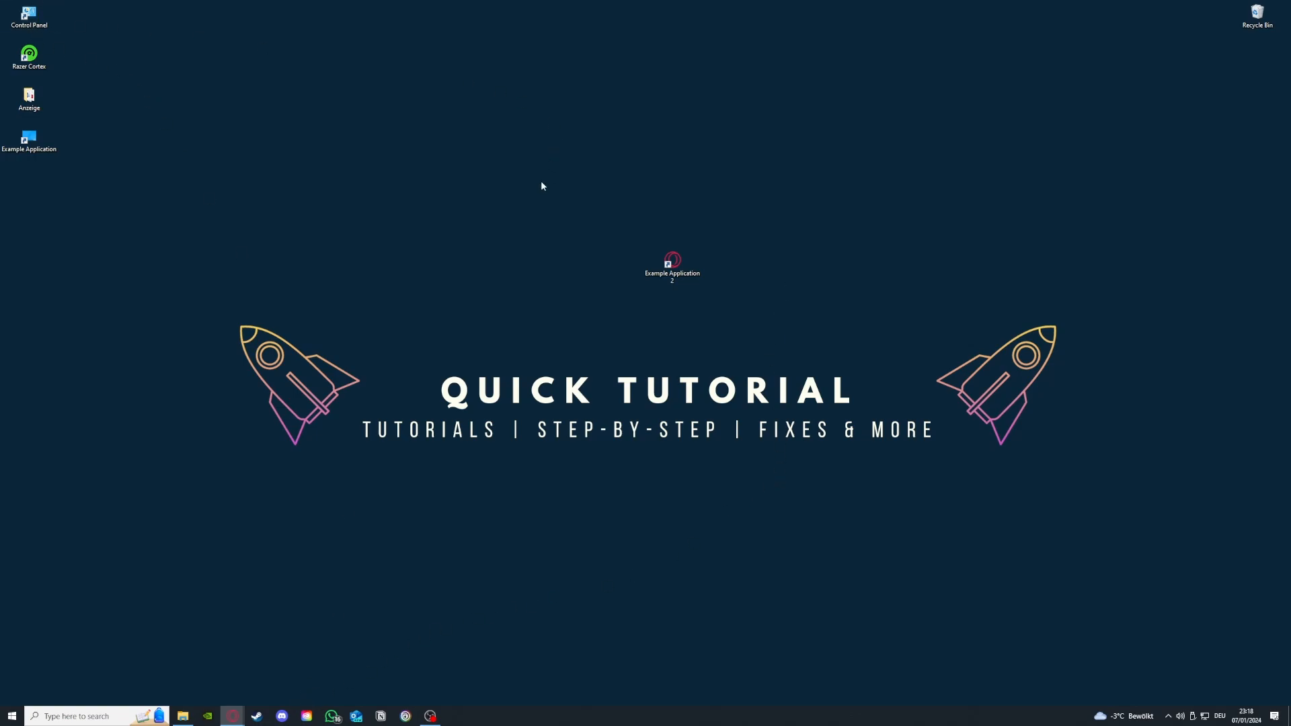
Open Control Panel's list of programs to uninstall and browse through the installed programs
double_click(50, 18)
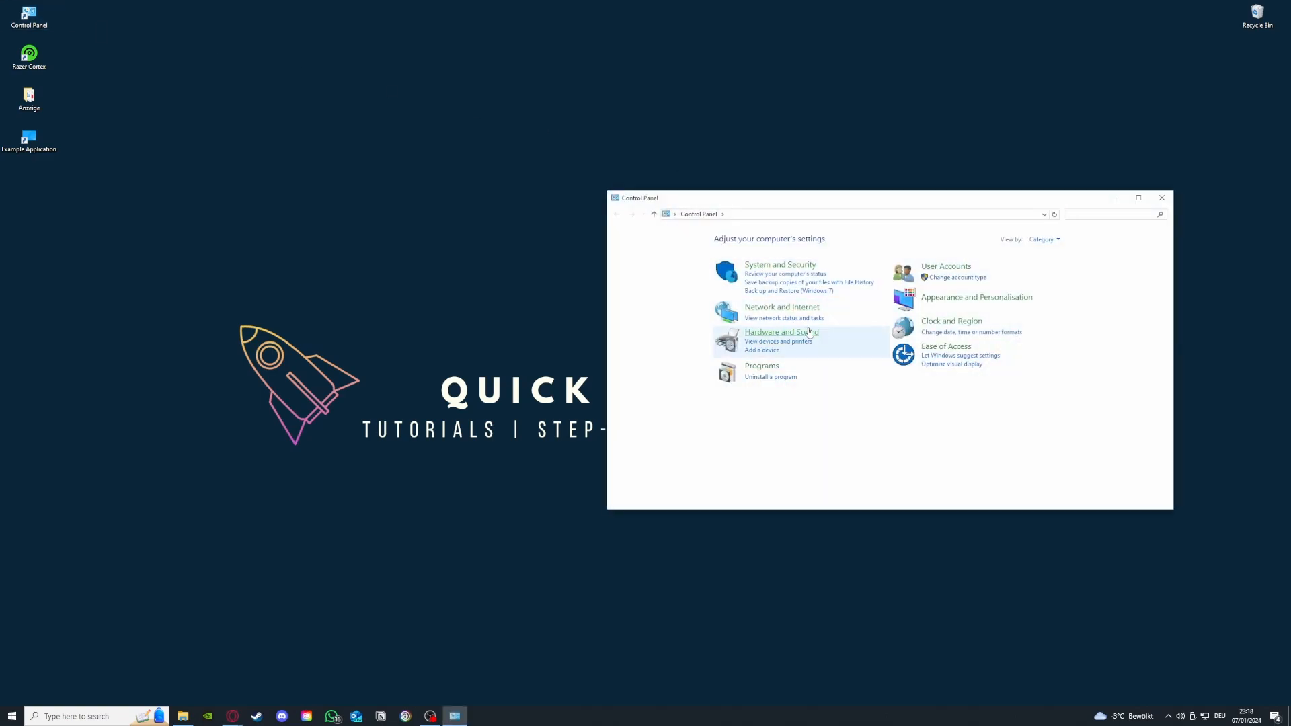
left_click(771, 380)
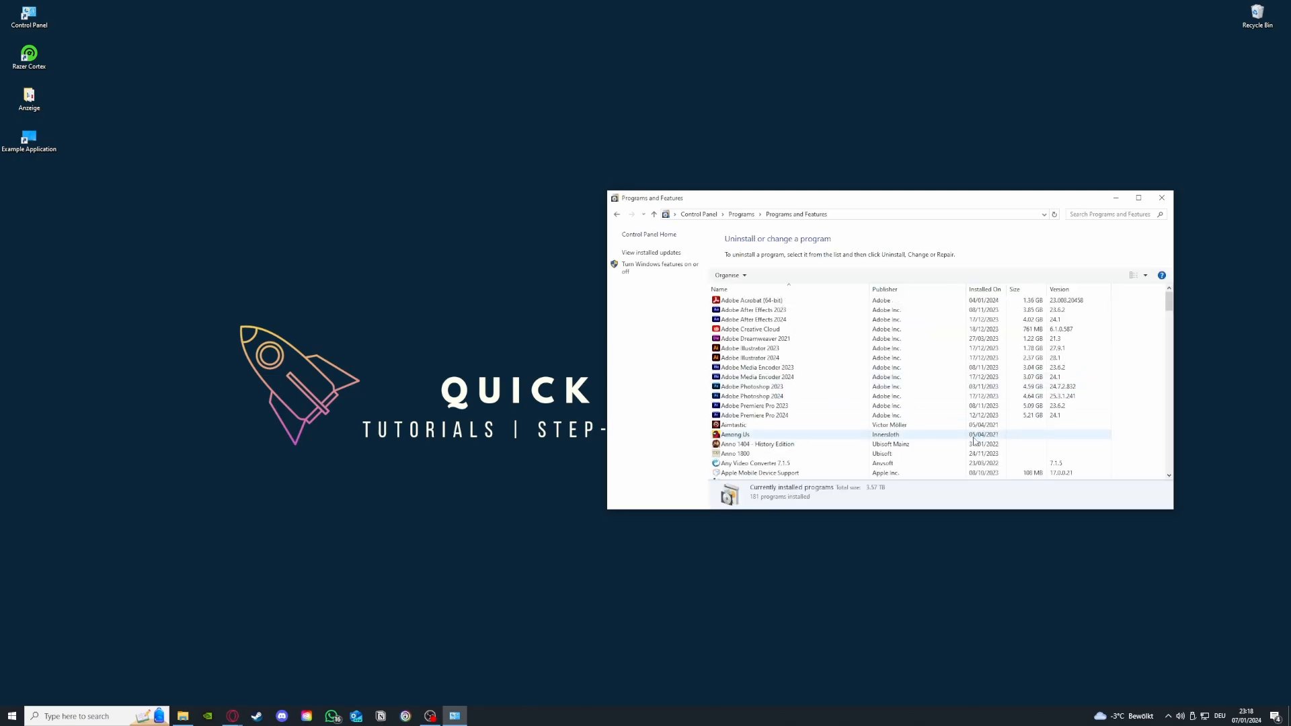
scroll(973, 440, "down", 12)
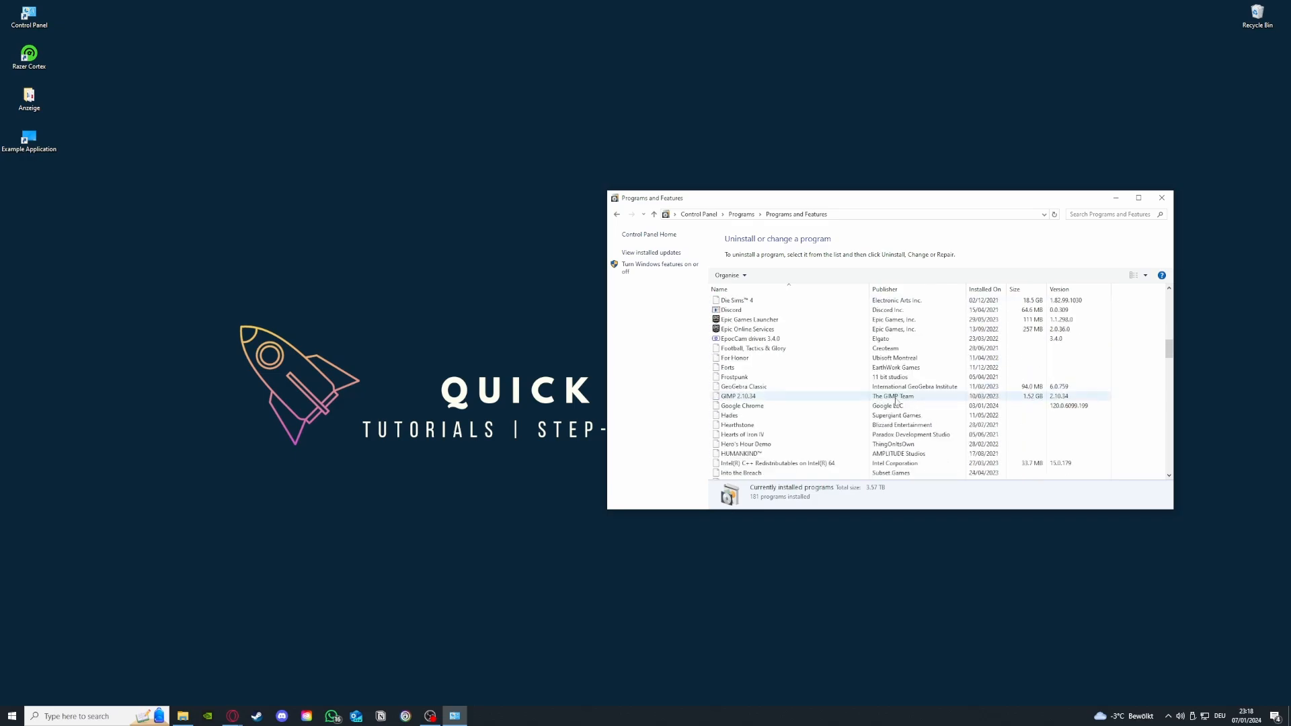
Browse further through the installed programs and bring up the uninstall option for Microsoft Teams without running it
scroll(897, 402, "down", 10)
scroll(836, 407, "up", 4)
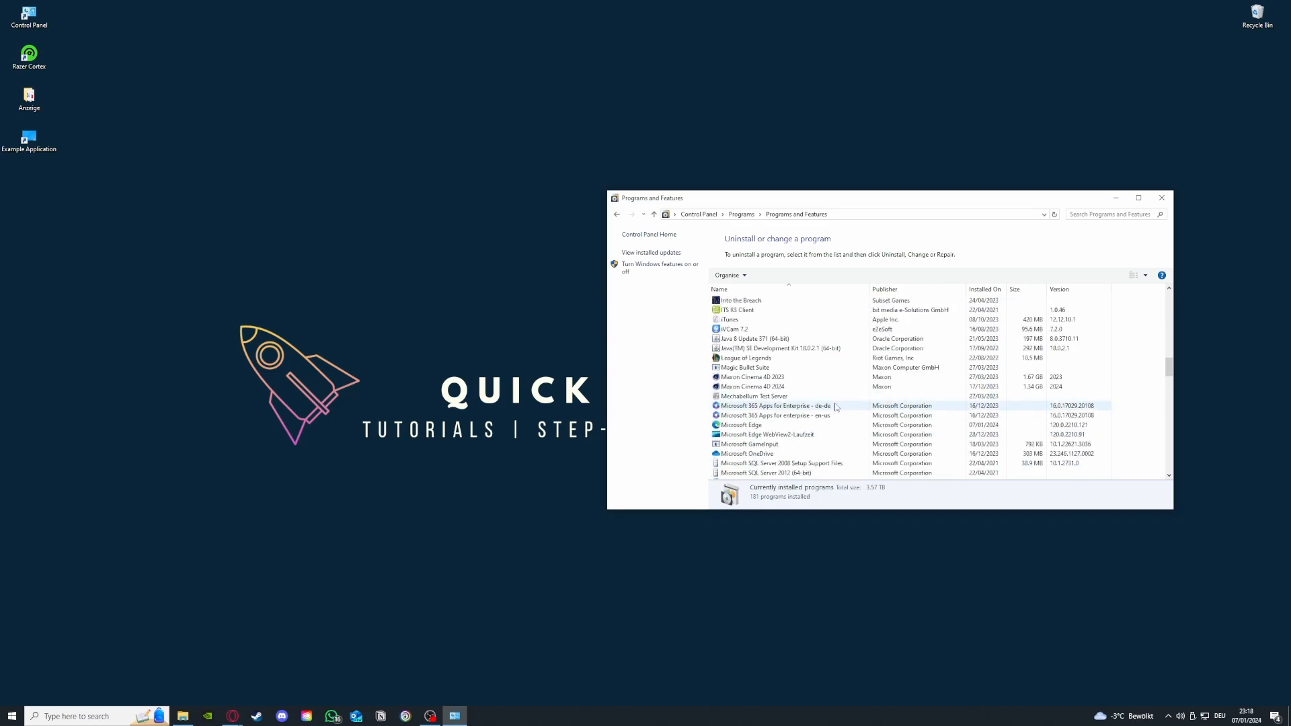
scroll(836, 408, "down", 5)
scroll(794, 417, "up", 2)
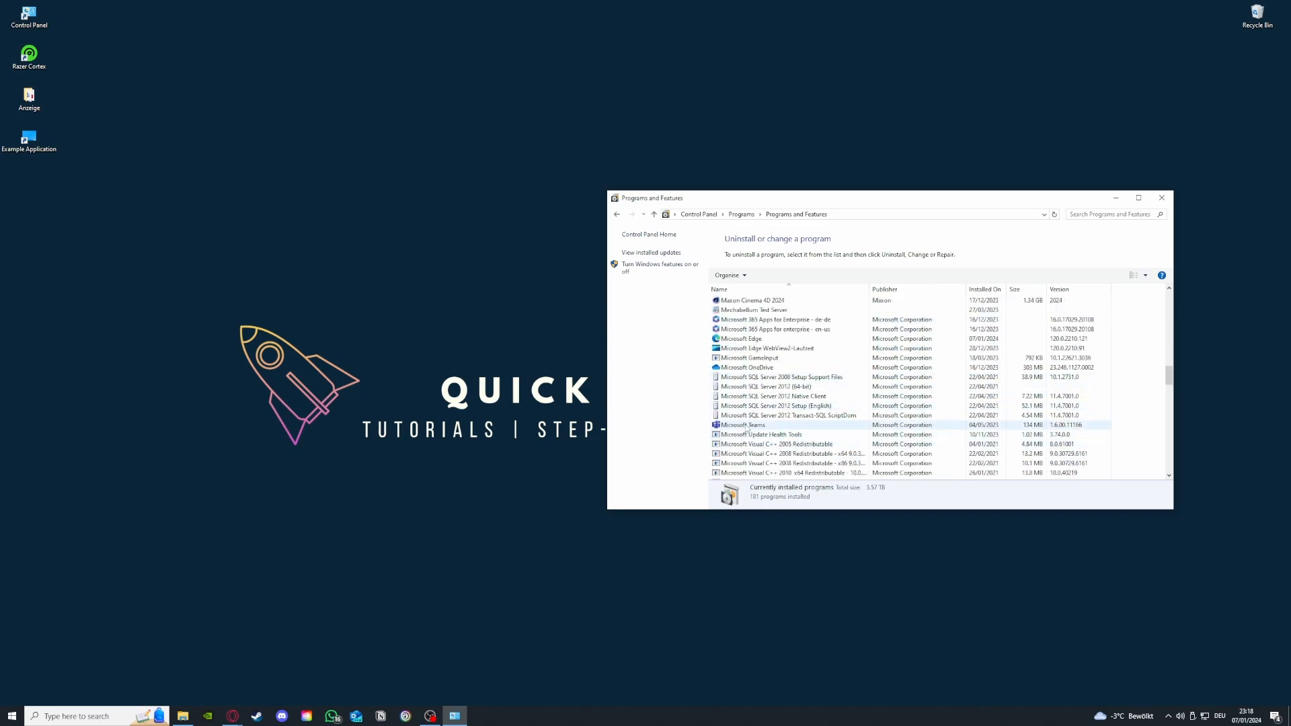
left_click(746, 426)
right_click(745, 428)
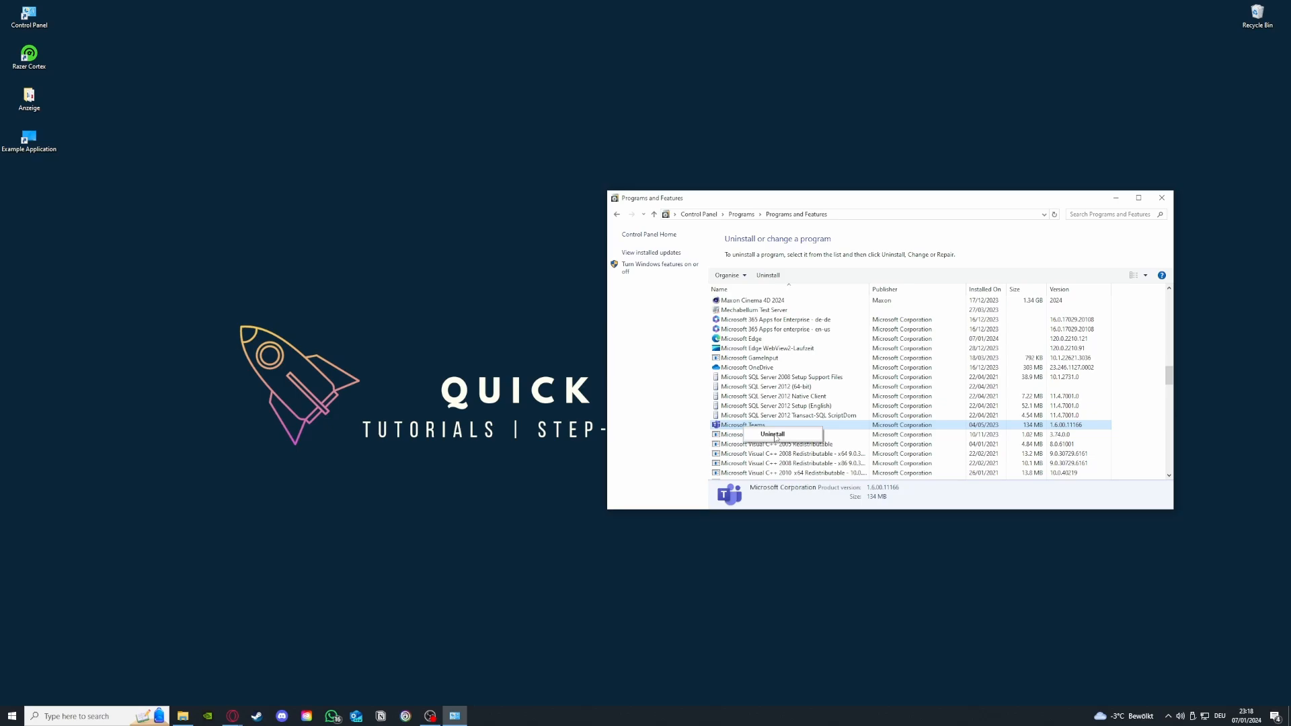
left_click(644, 346)
Return to Control Panel's main page, search for "window" and open Windows Defender Firewall
left_click(616, 215)
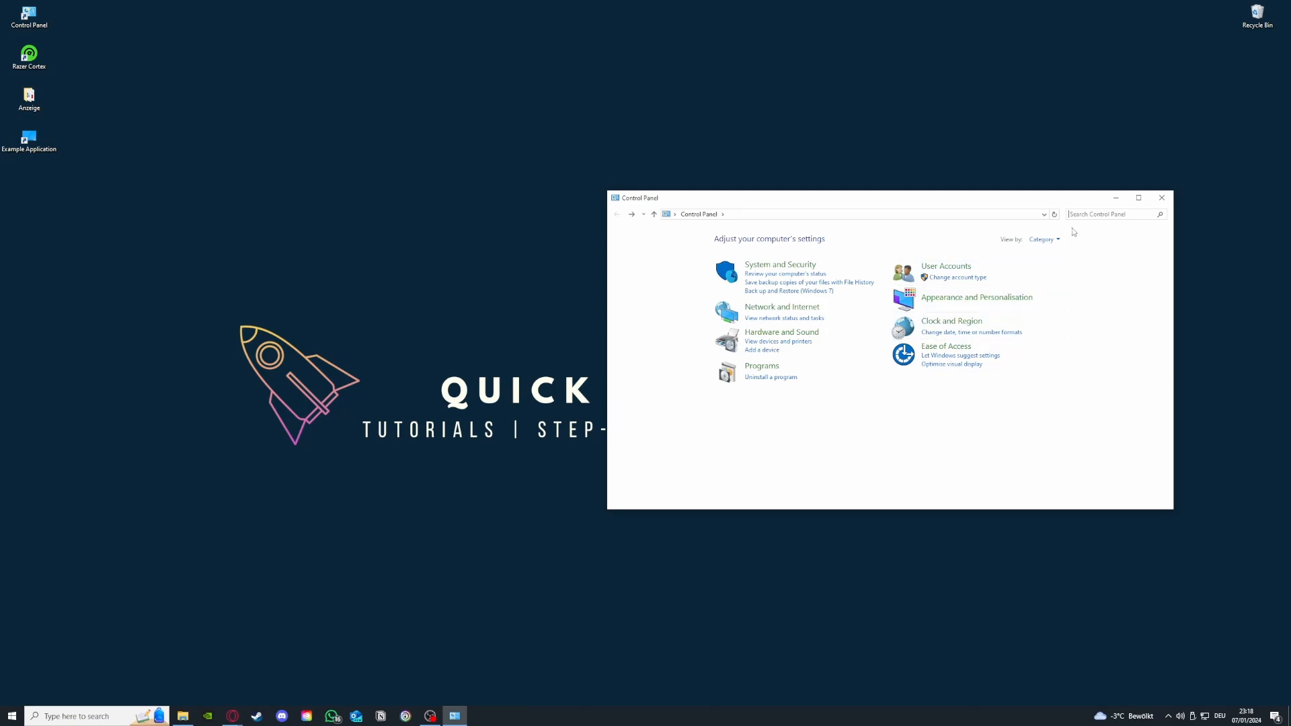
type("window")
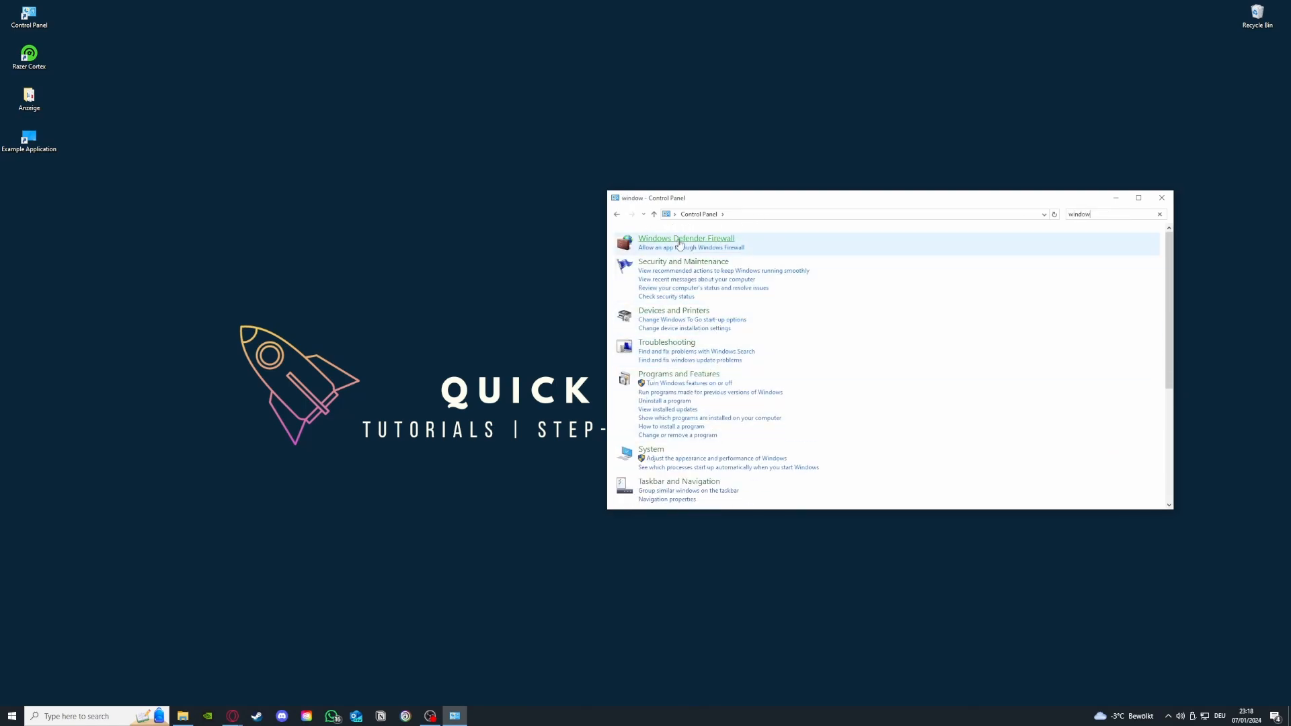
left_click(686, 238)
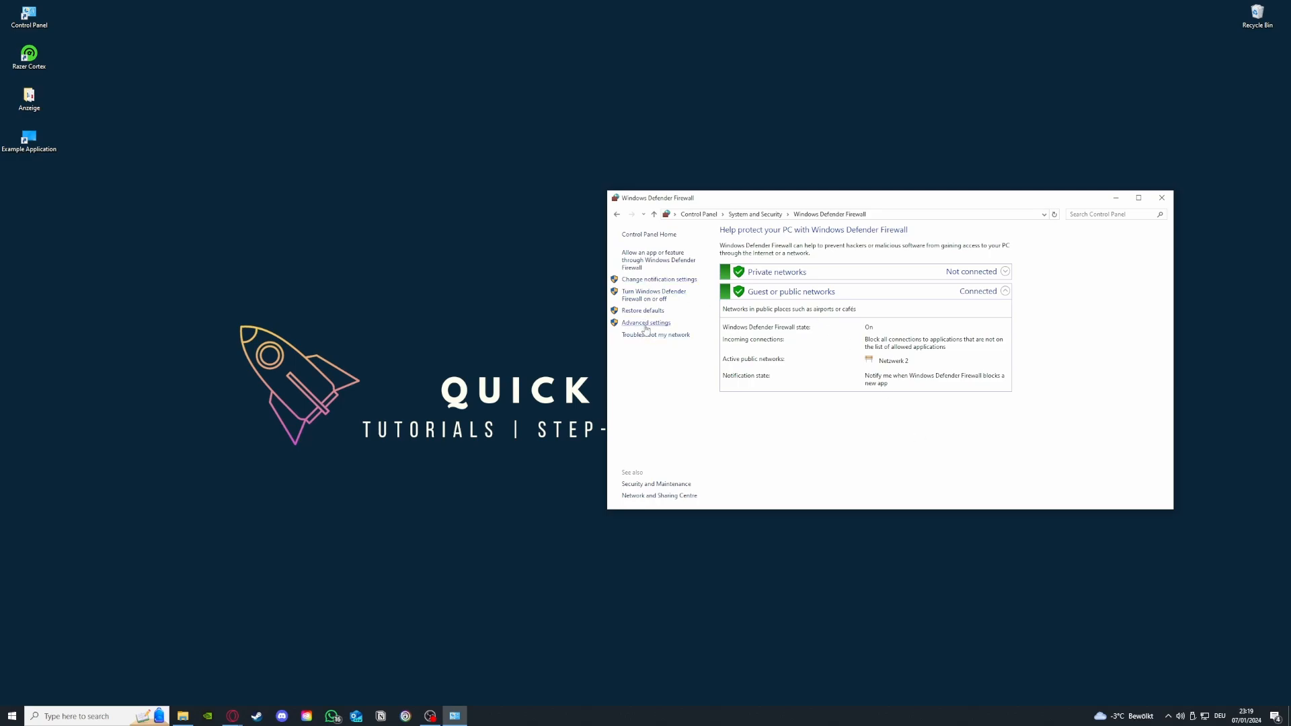
Look through the apps allowed to communicate through Windows Defender Firewall and return to the firewall overview
left_click(647, 263)
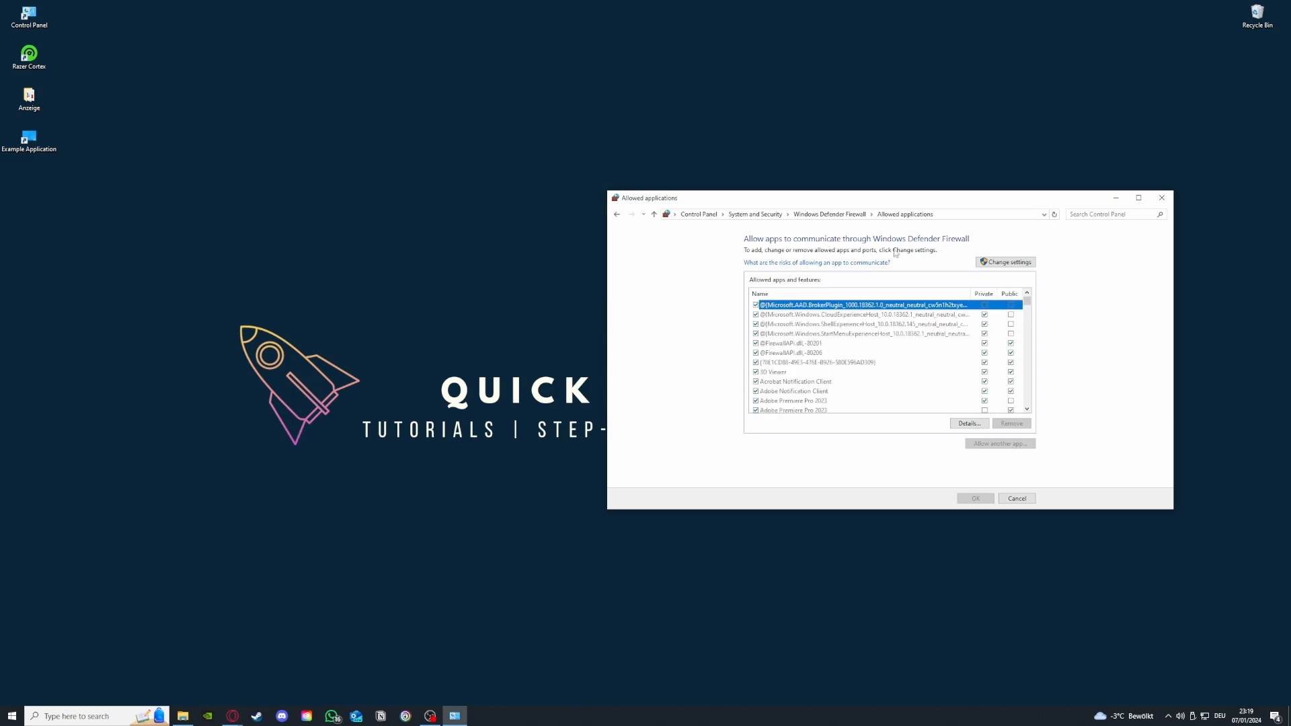
left_click(617, 214)
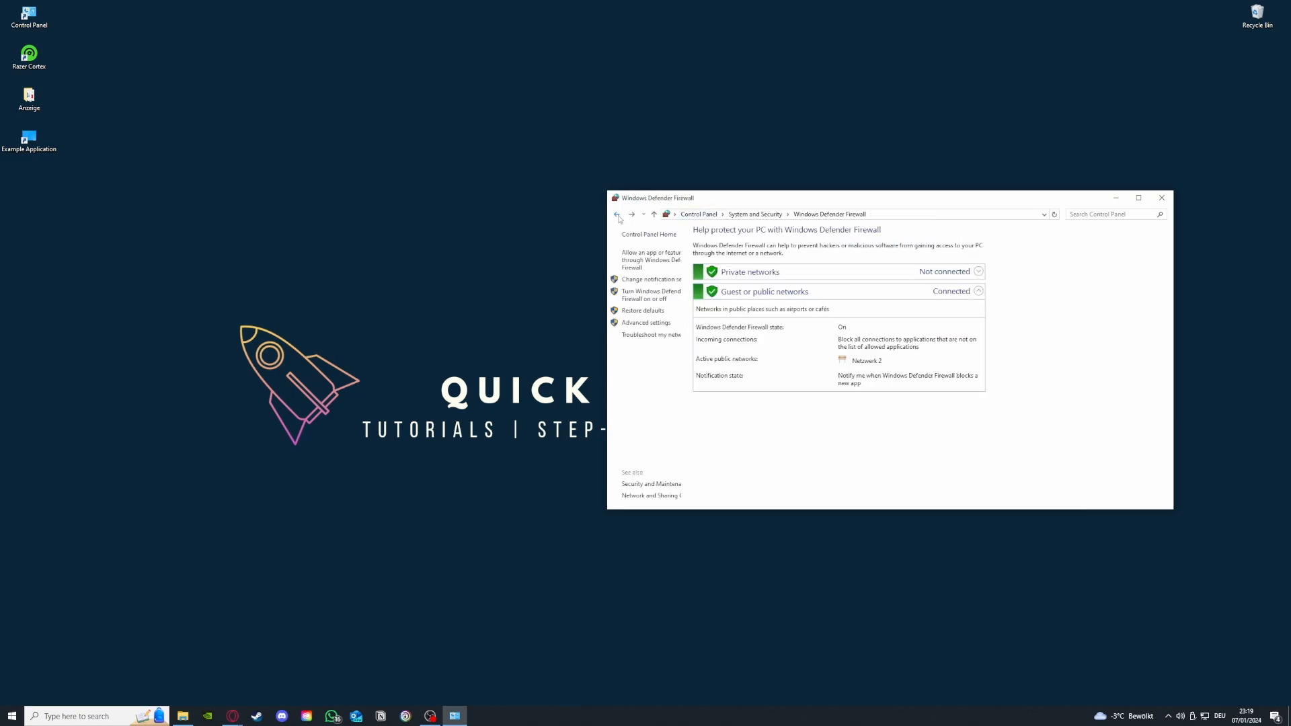
left_click(646, 261)
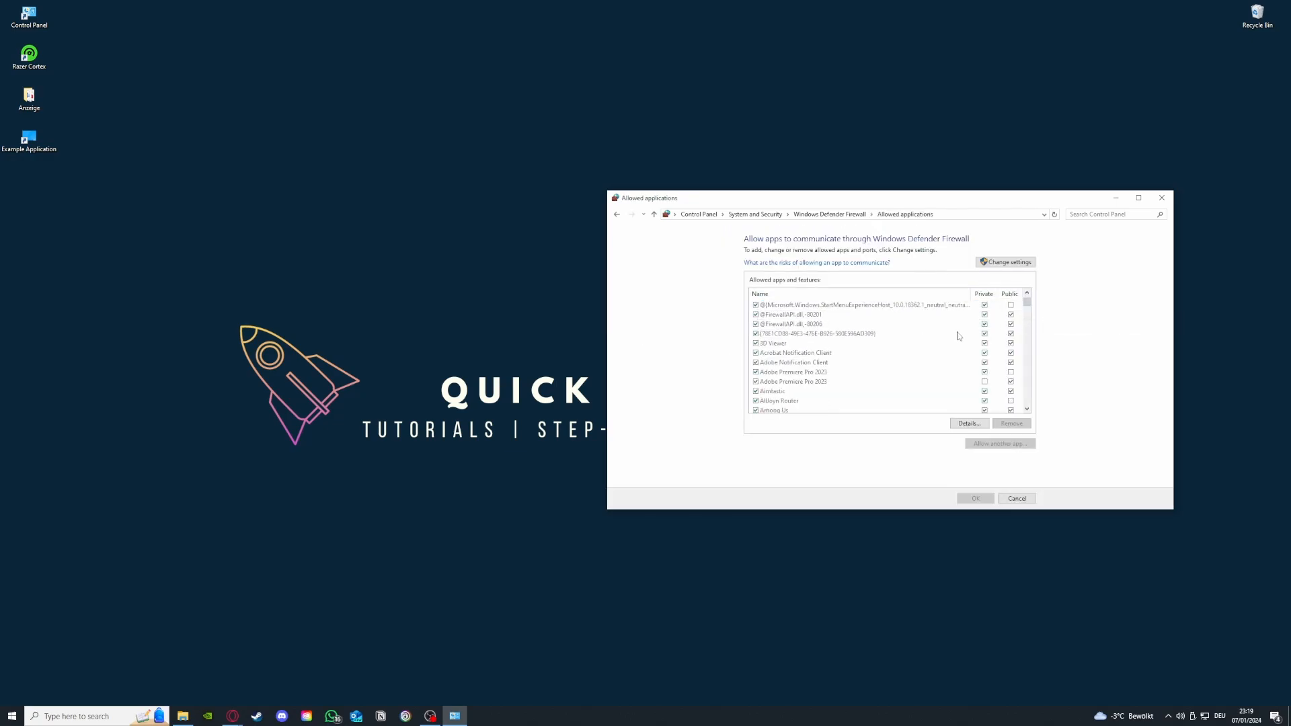
scroll(958, 335, "down", 10)
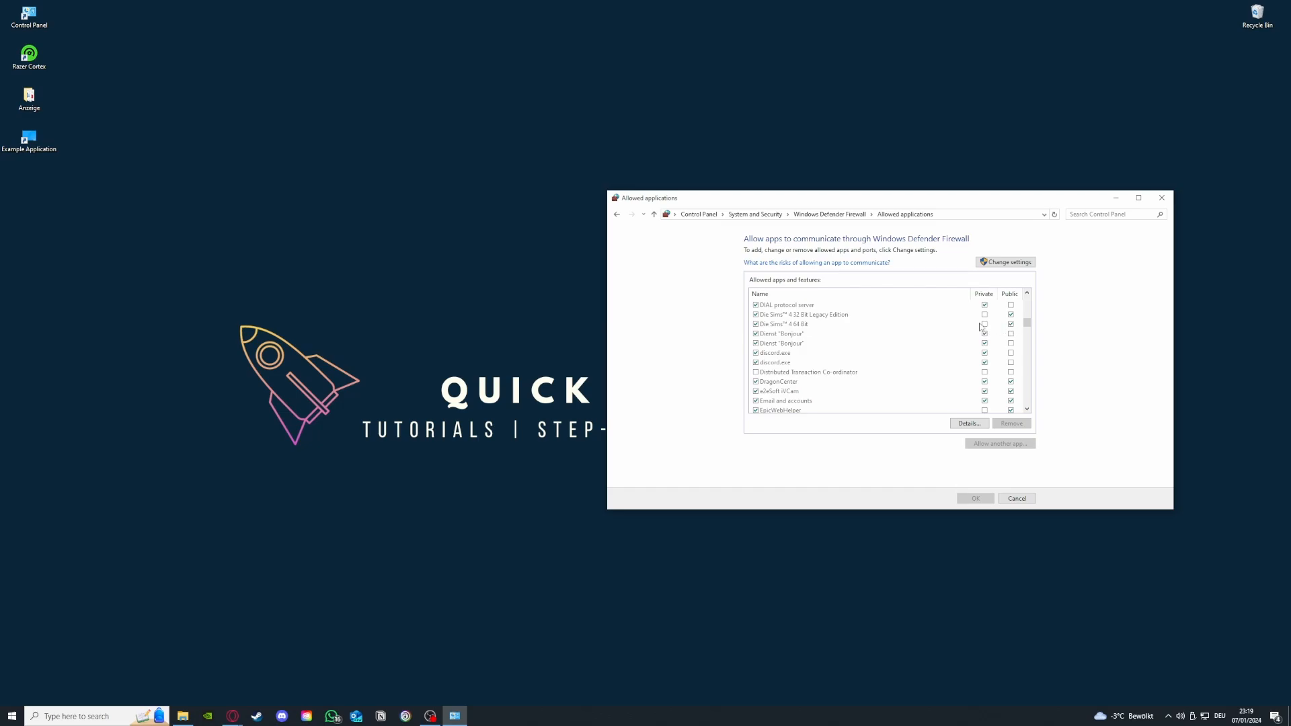
left_click(616, 215)
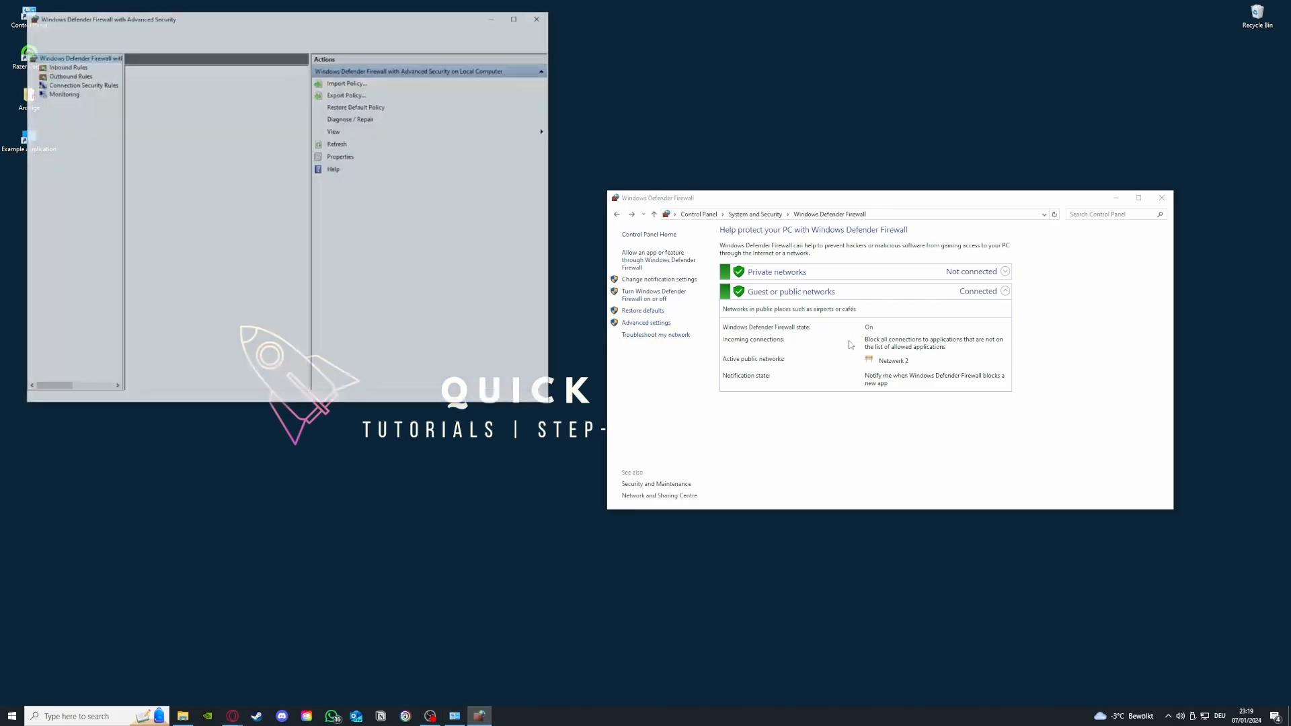
Open the firewall's advanced settings, check the outbound rules briefly and browse through the inbound rules
scroll(200, 156, "down", 2)
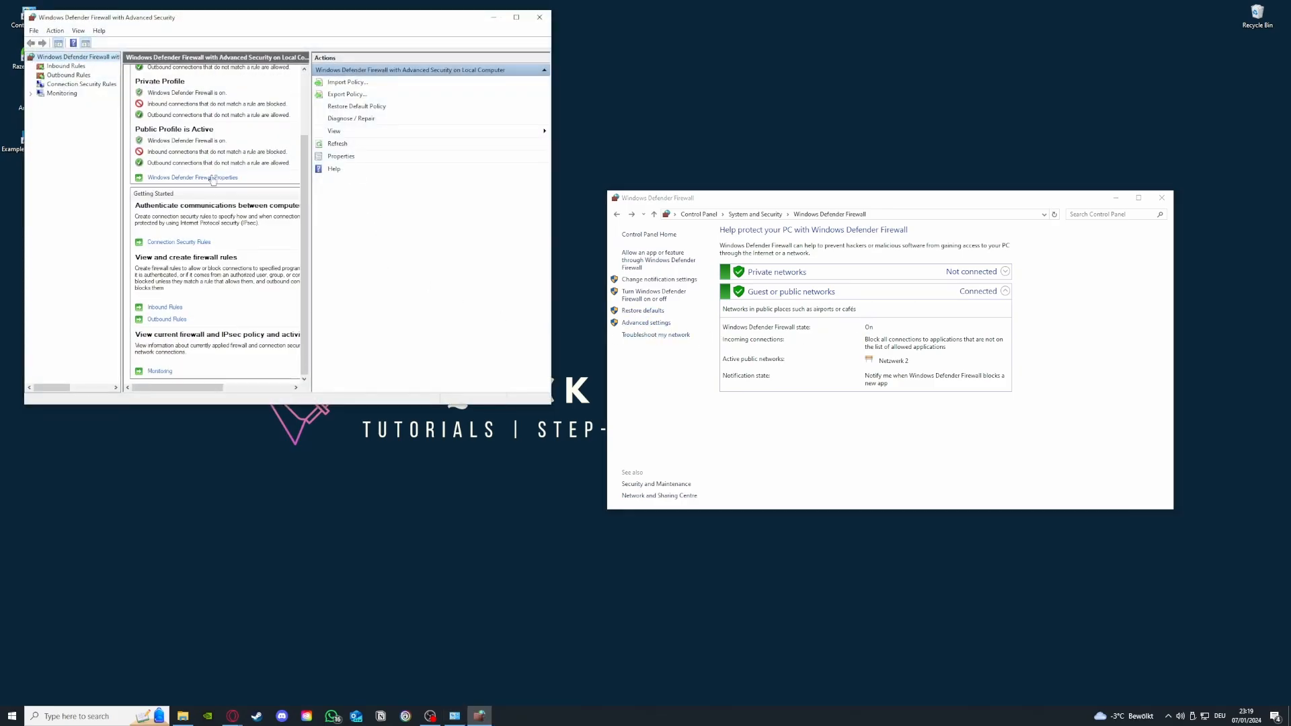
left_click(67, 67)
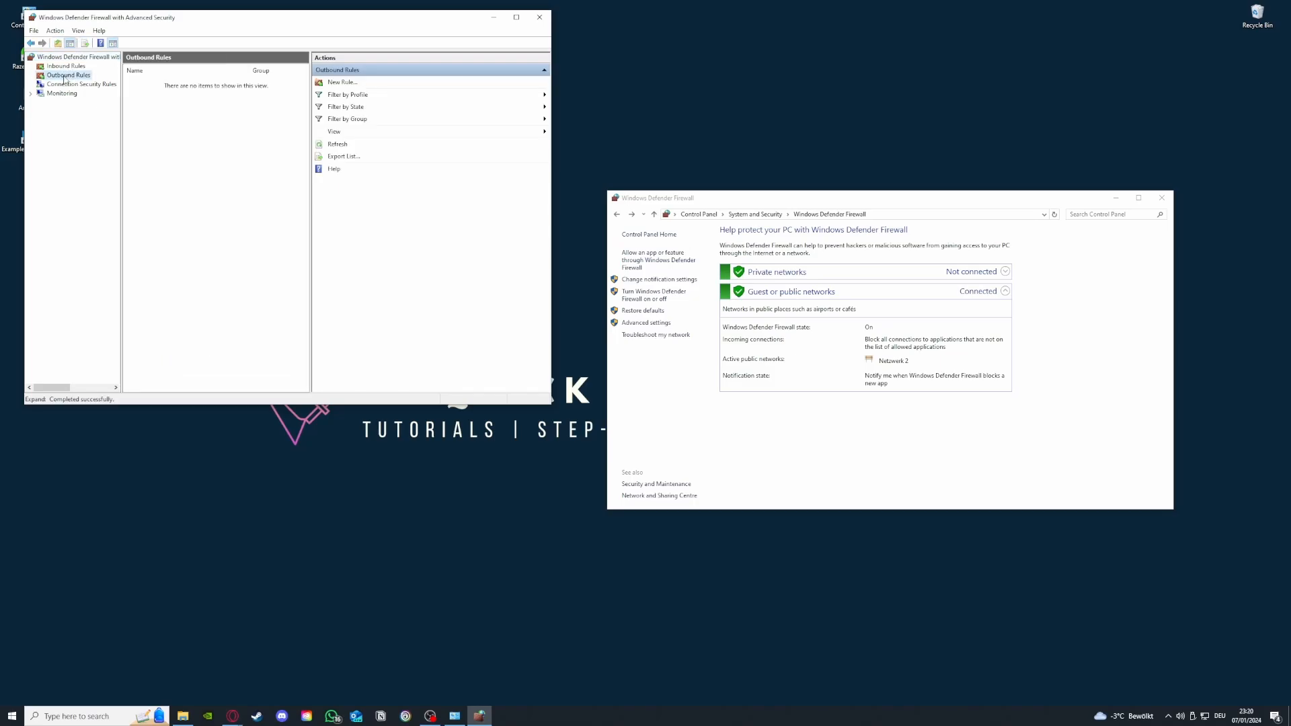
left_click(69, 75)
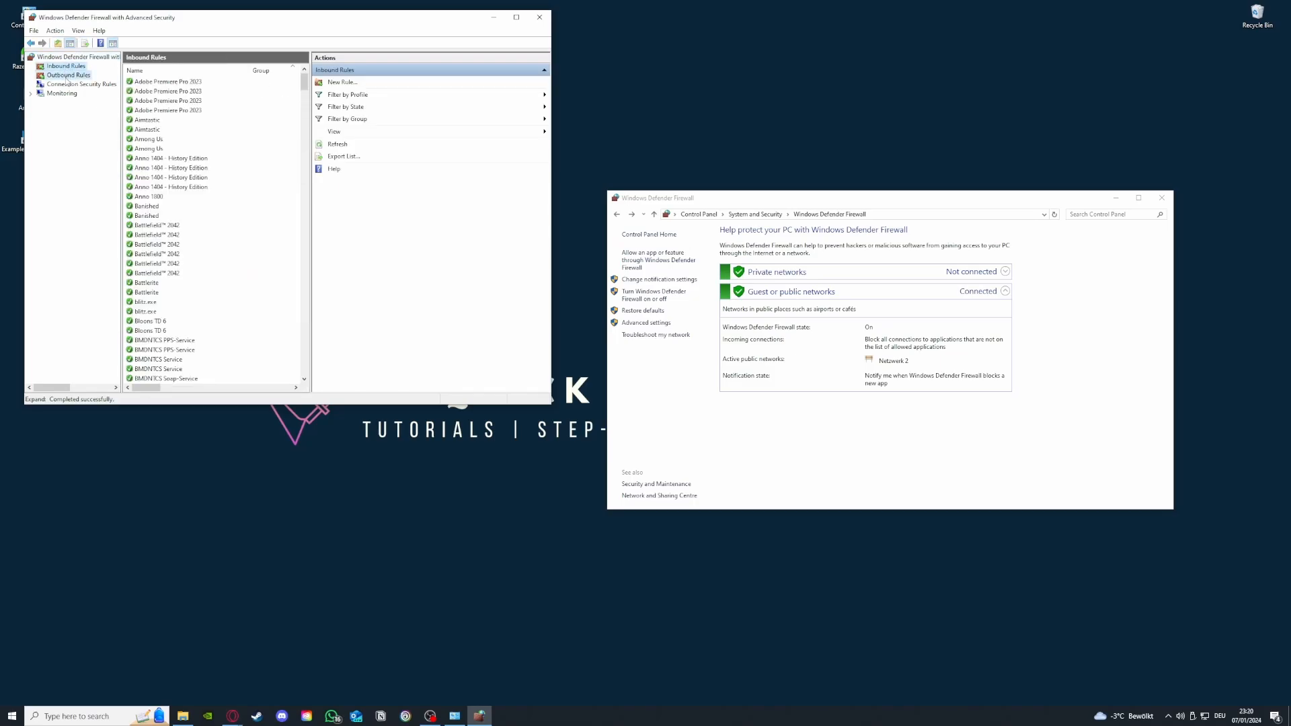
left_click(67, 67)
scroll(211, 202, "down", 3)
scroll(211, 202, "down", 20)
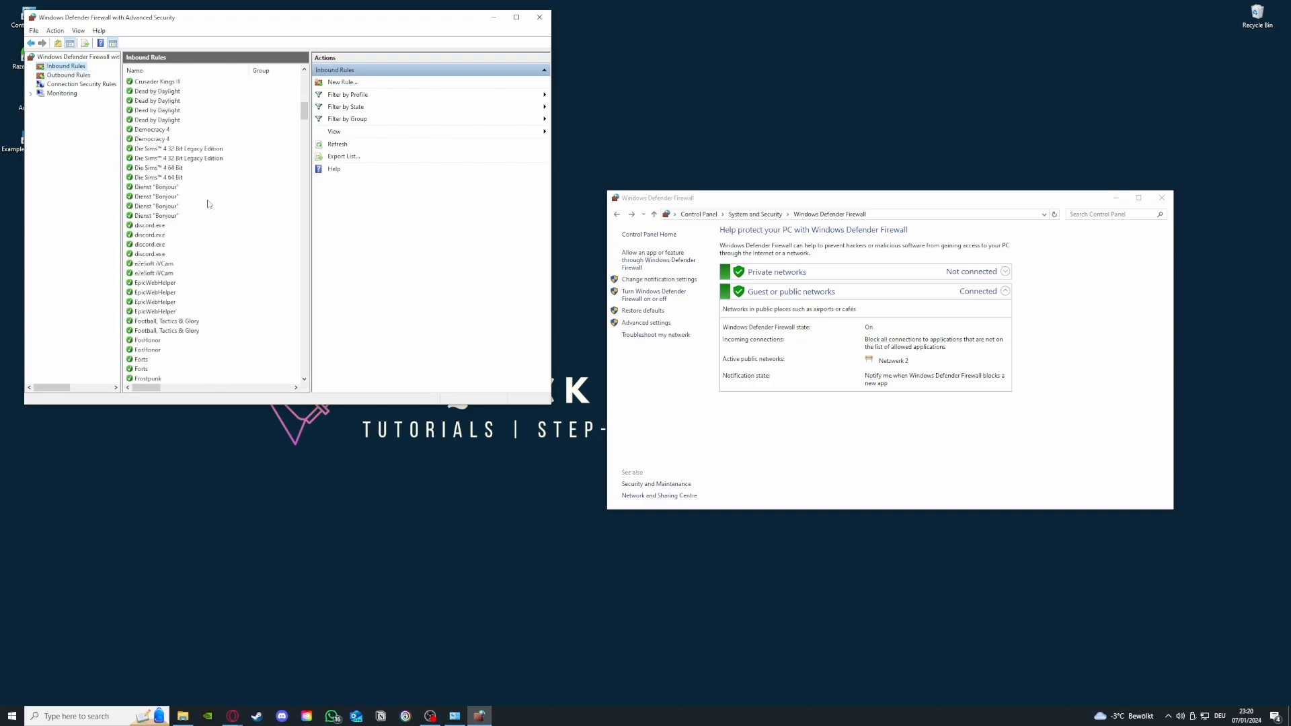
Show the New Inbound Rule Wizard, close it without creating a rule and browse further down the inbound rules
left_click(363, 84)
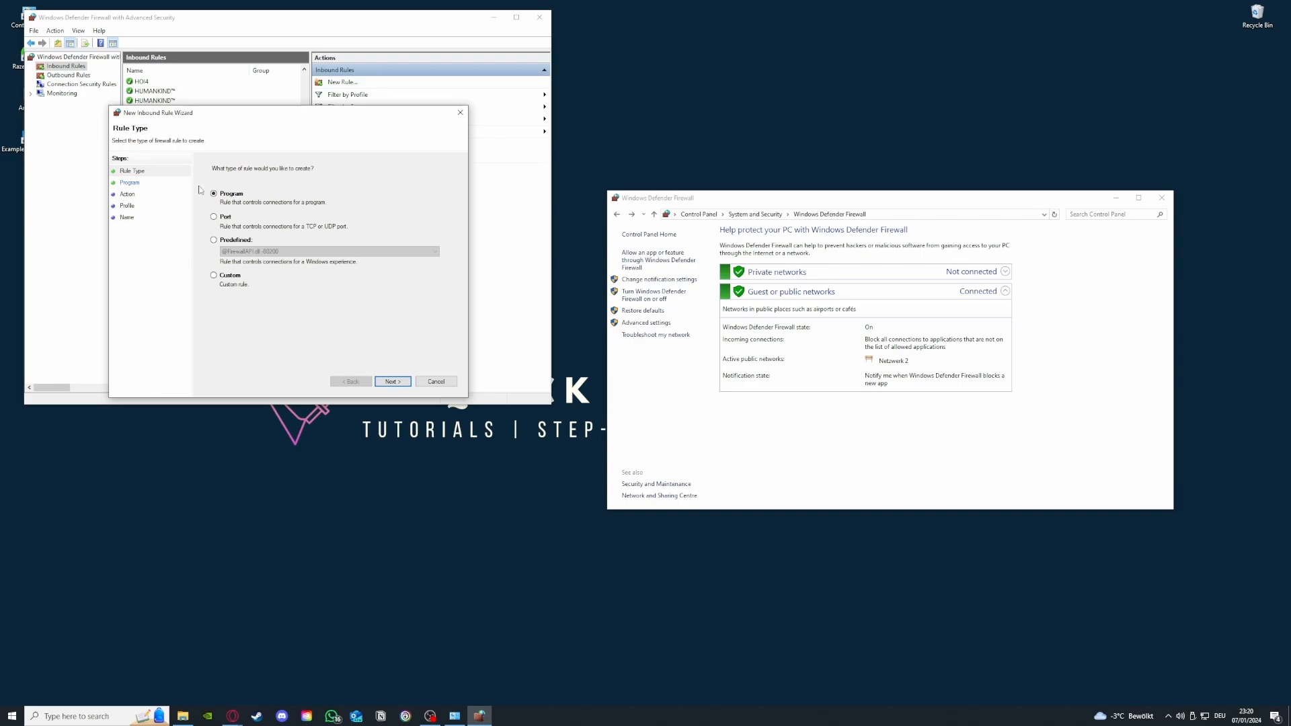
left_click(460, 112)
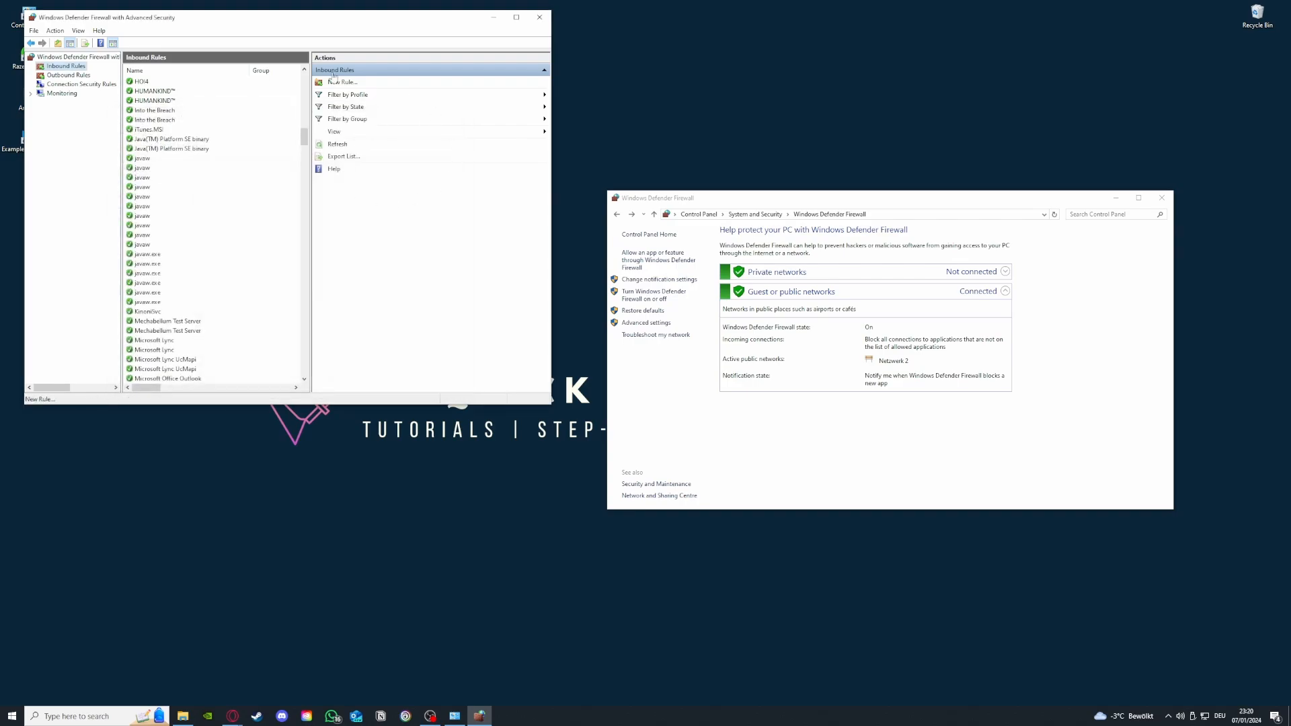
scroll(236, 325, "down", 15)
scroll(235, 325, "down", 8)
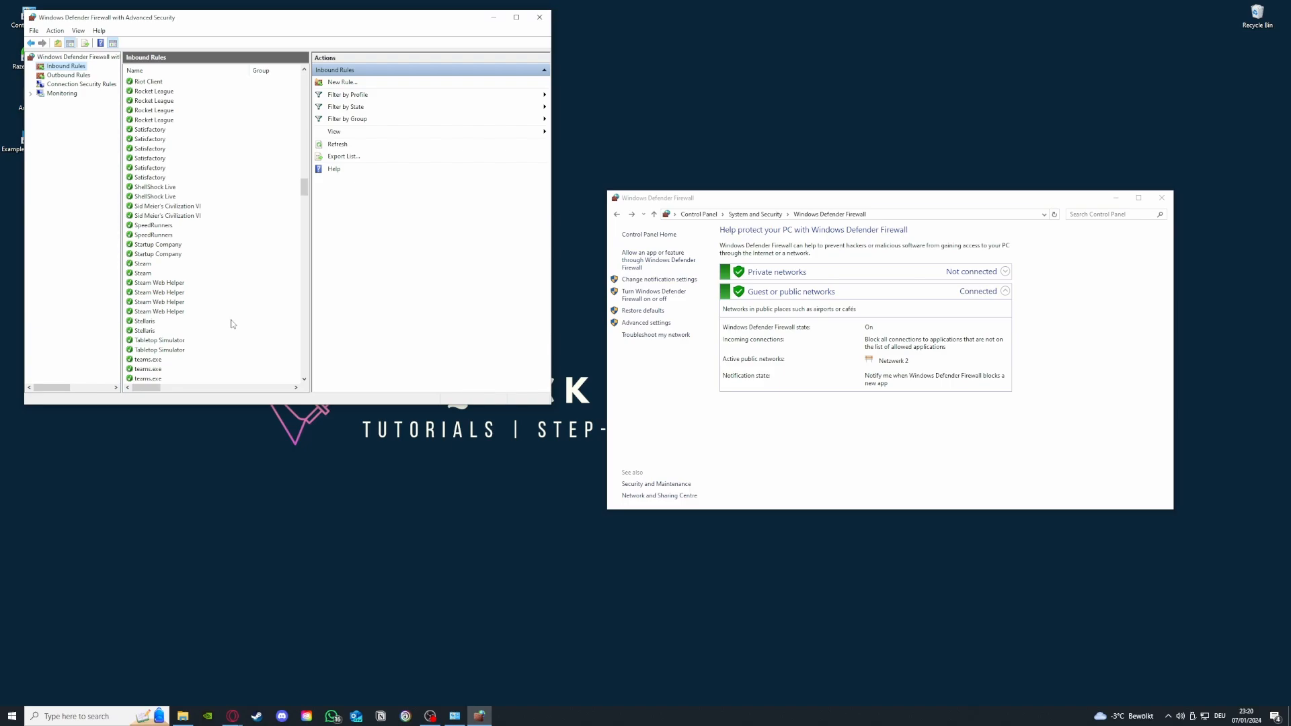
Switch to the firewall's outbound rules and look through the list, returning to its beginning
left_click(68, 75)
left_click(67, 67)
left_click(68, 75)
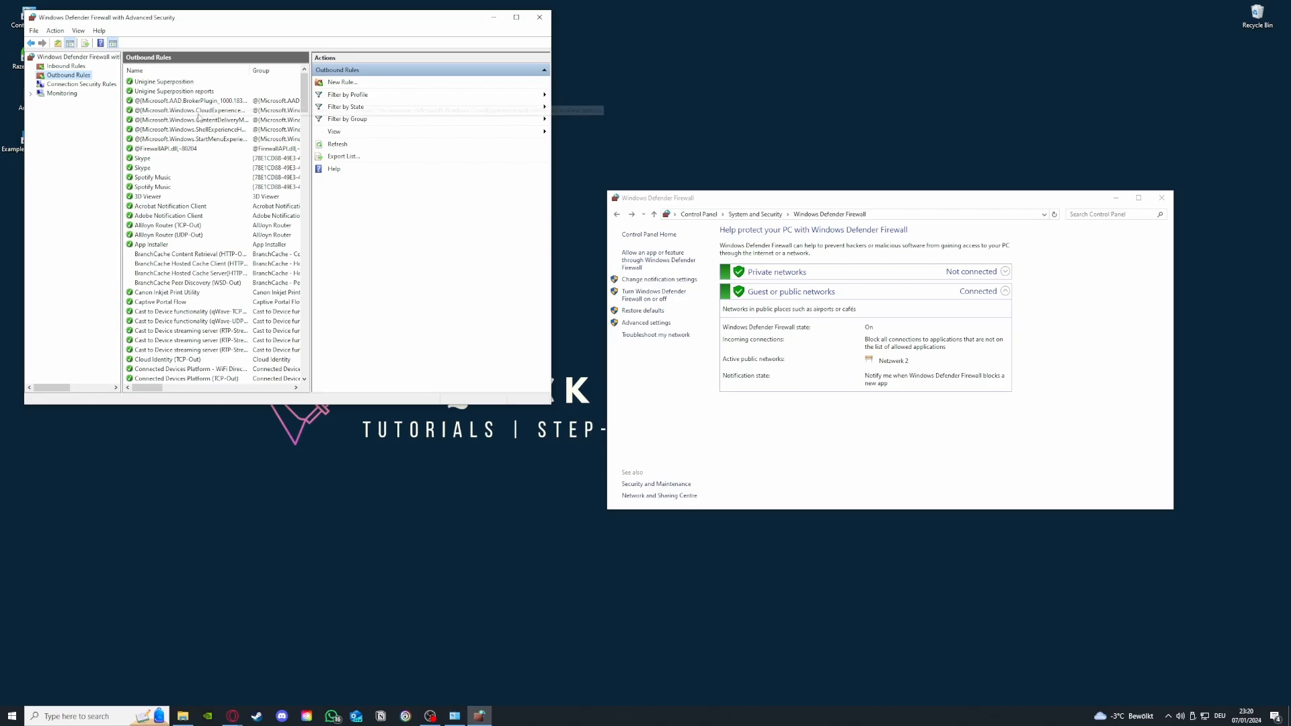
scroll(198, 119, "down", 15)
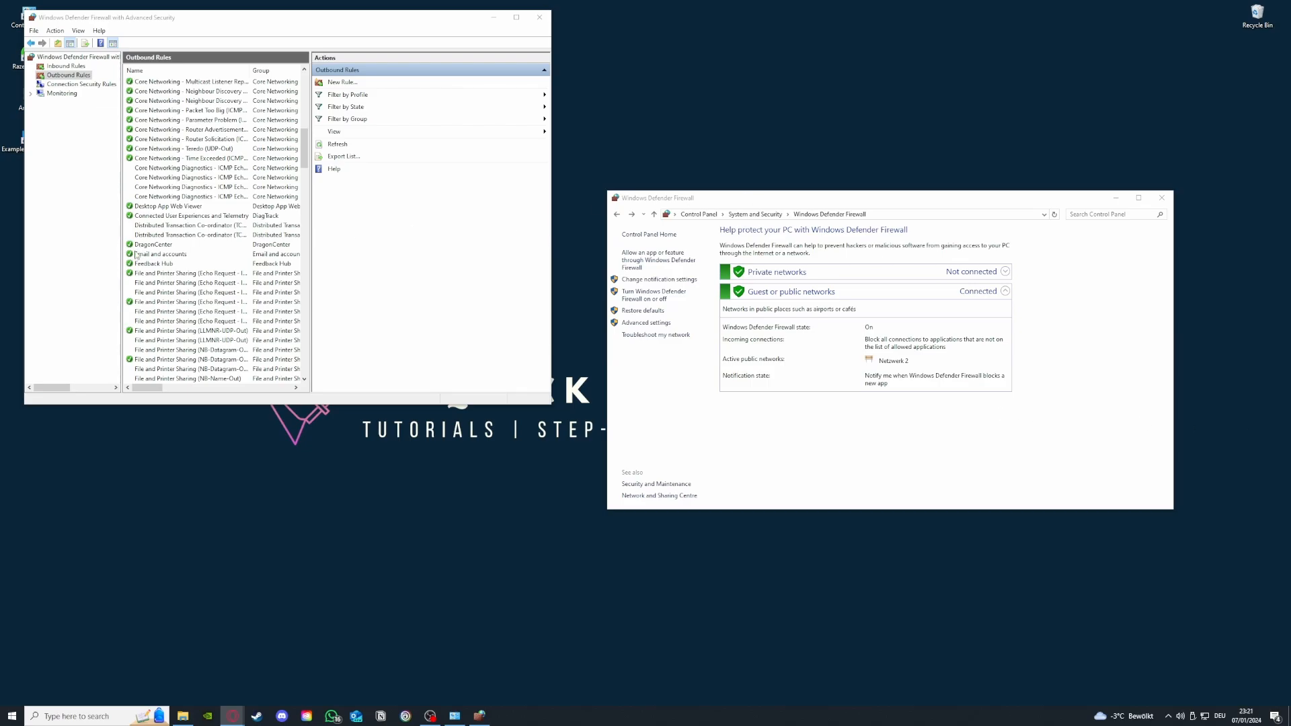
scroll(135, 254, "up", 15)
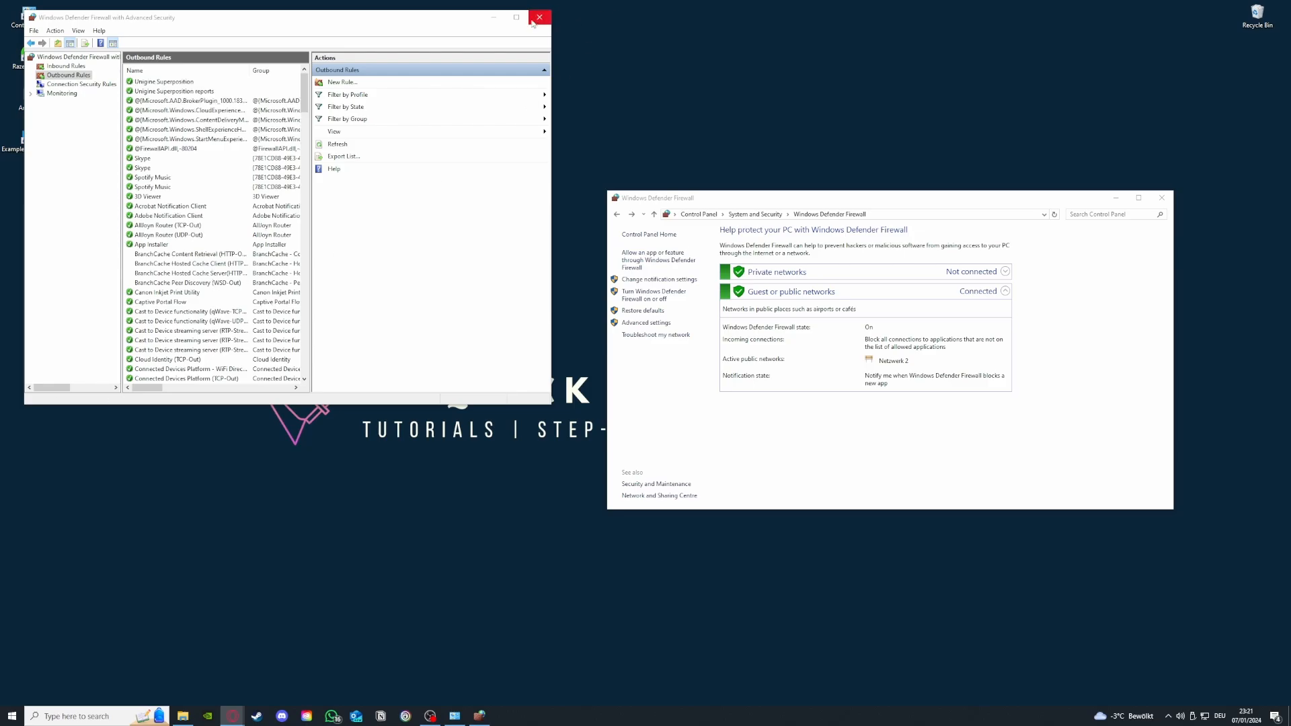
Show the inbound and outbound rules once more and close the advanced security and Windows Defender Firewall windows
left_click(59, 66)
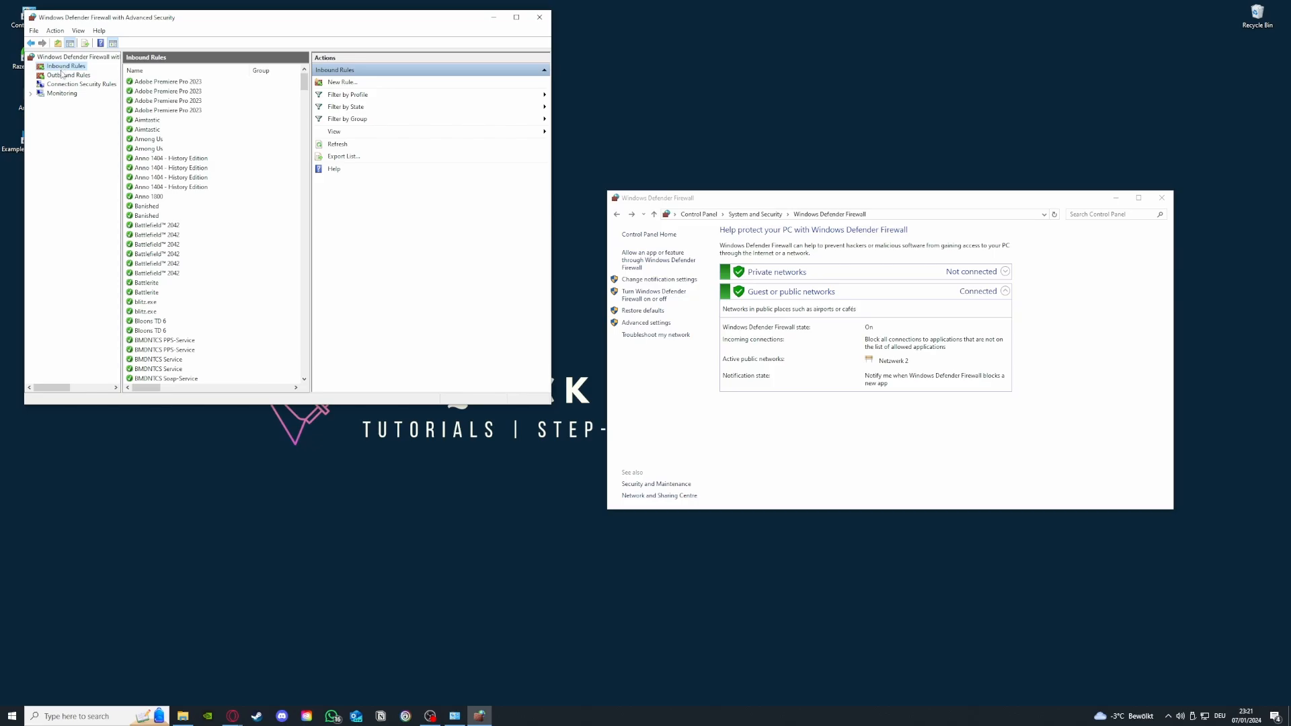
left_click(63, 76)
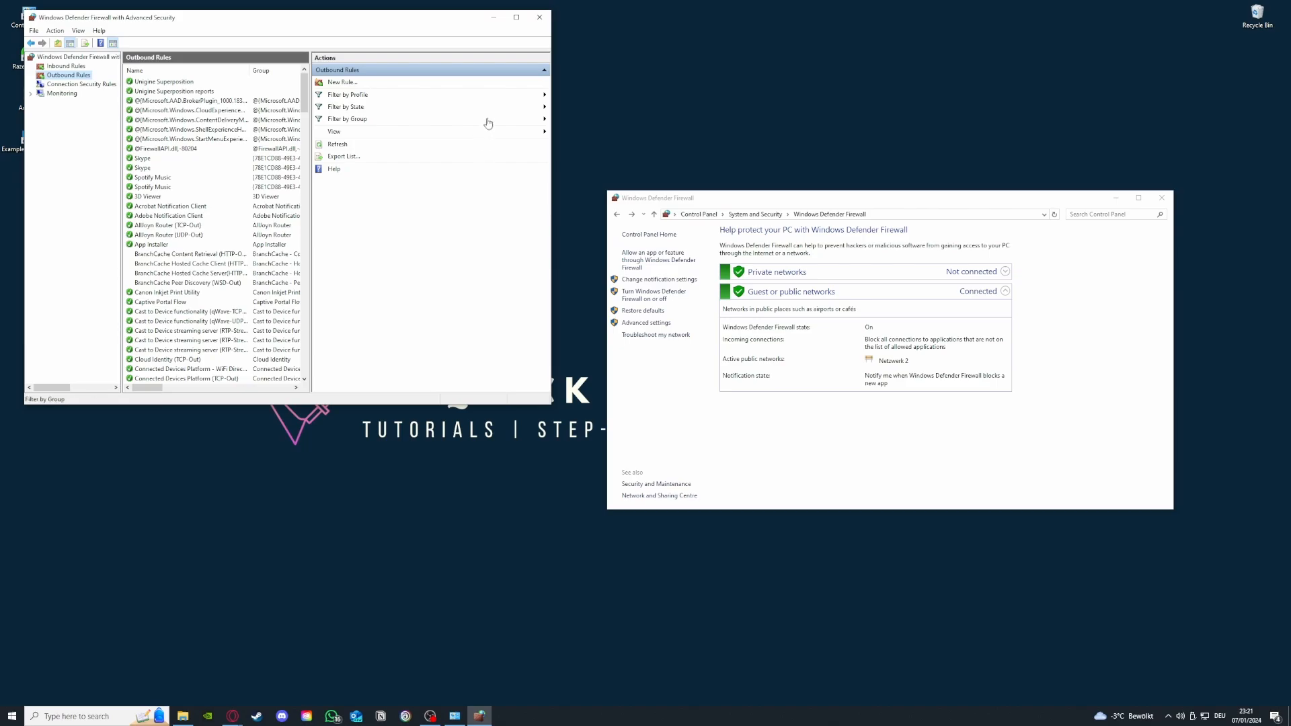
left_click(540, 17)
left_click(1160, 200)
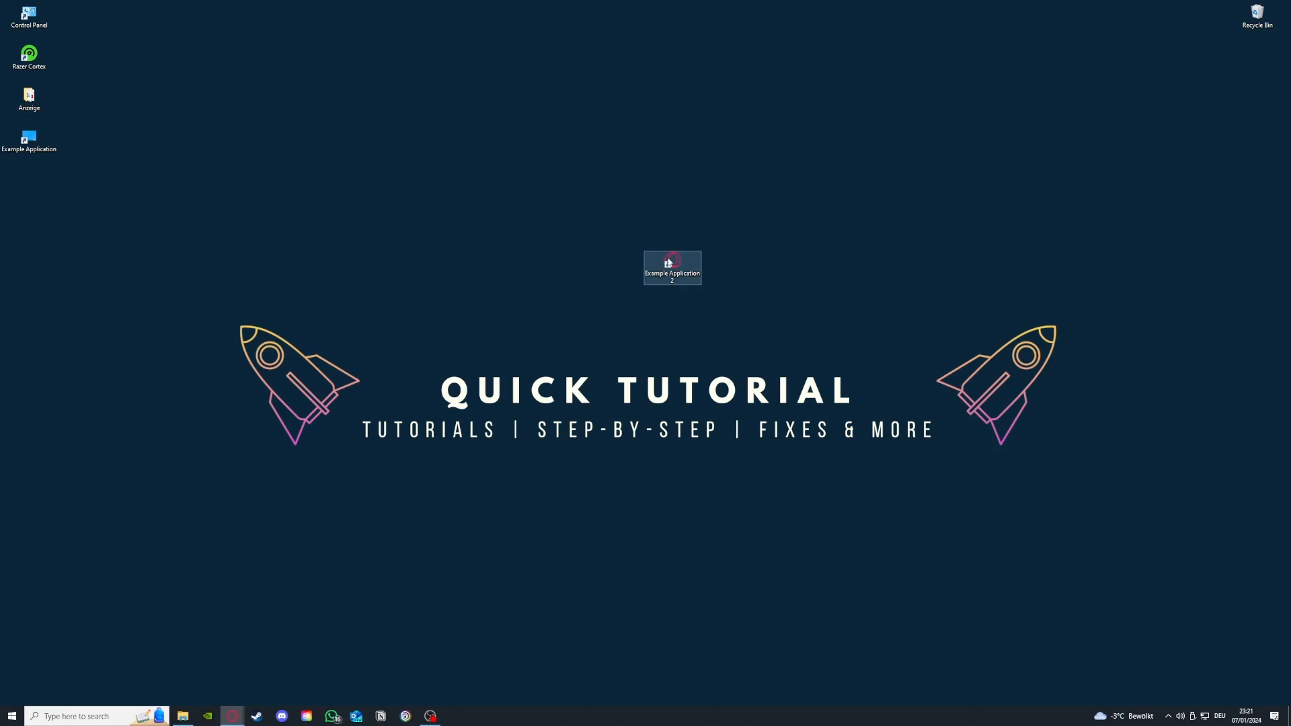
Move the Example Application 2 shortcut to another spot on the desktop
left_click_drag(672, 262, 496, 221)
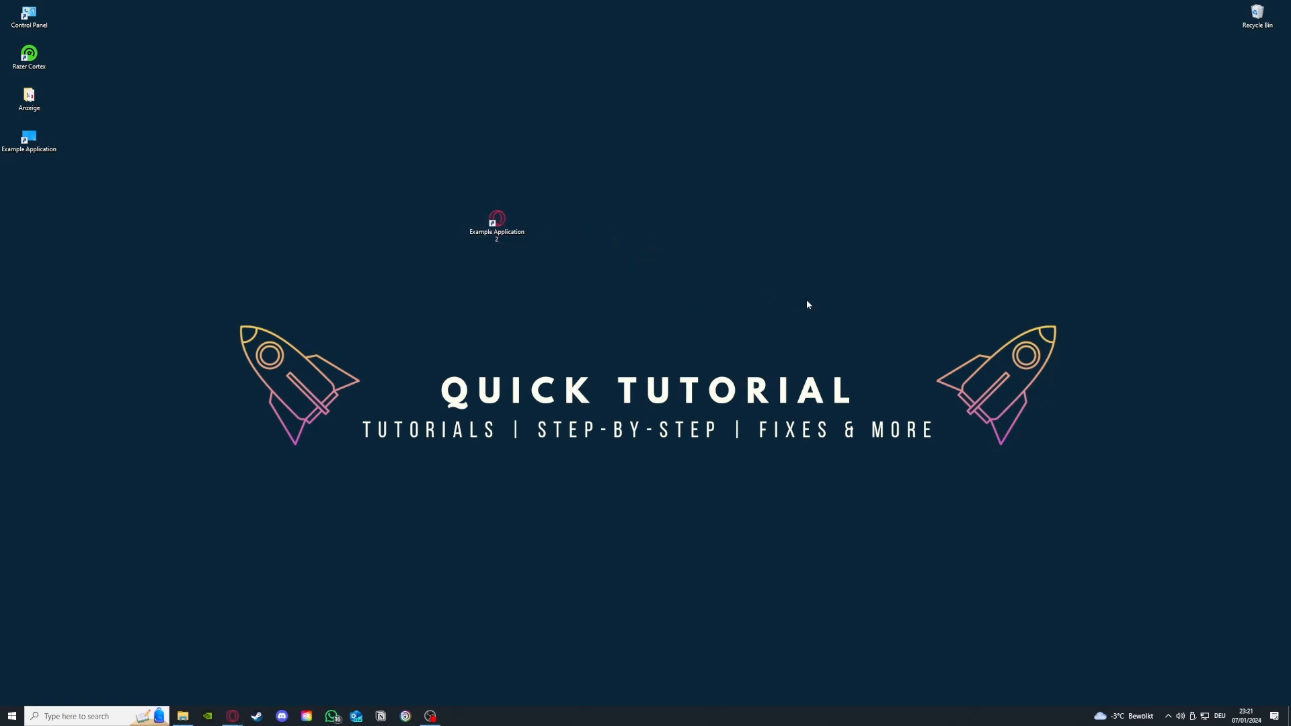